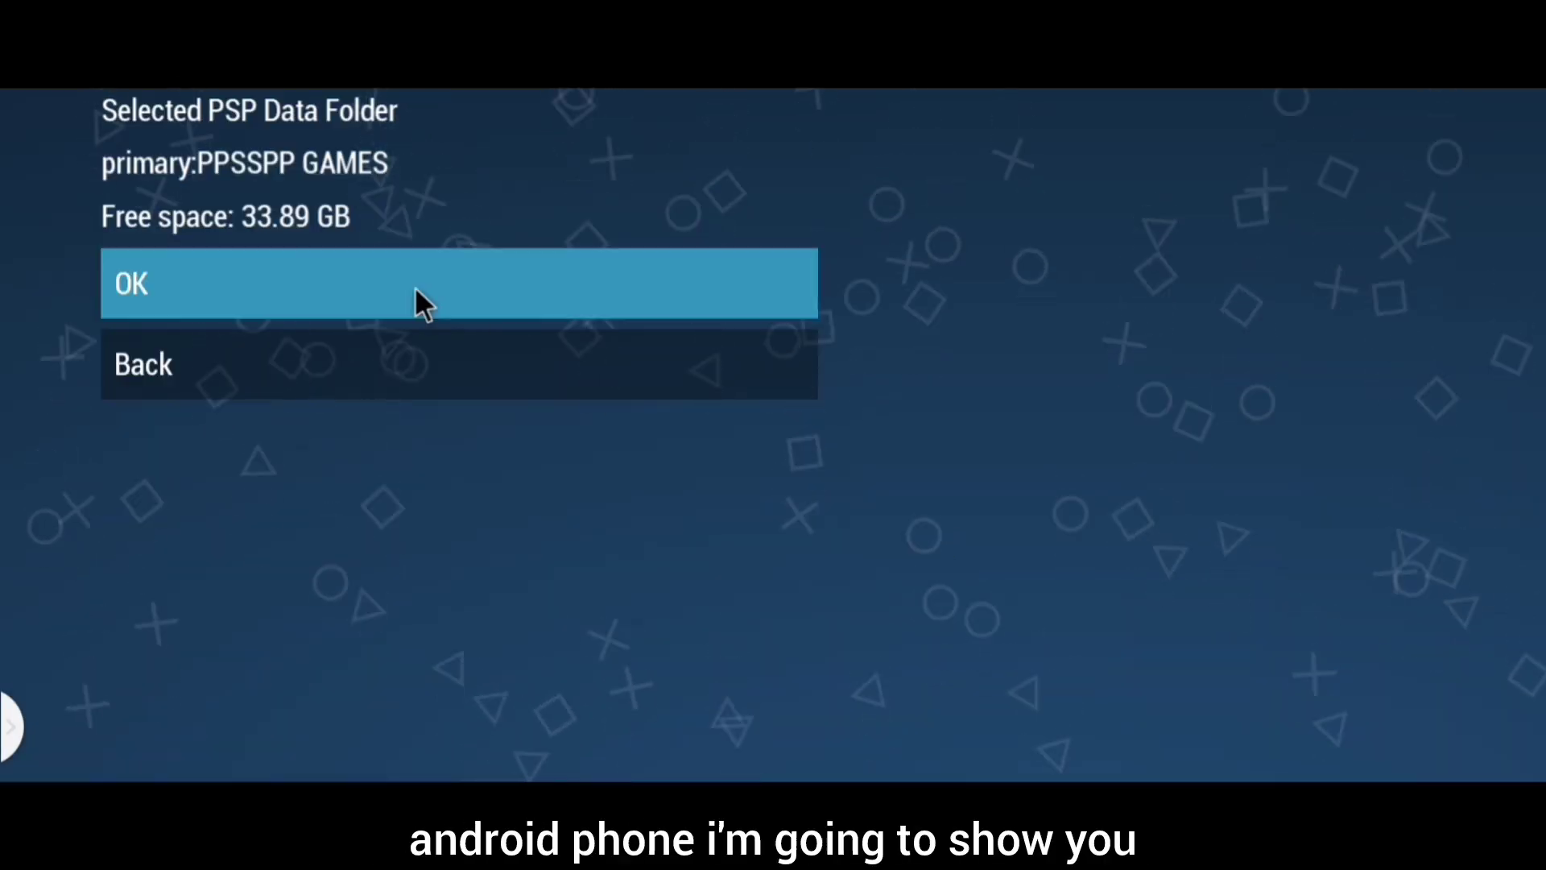
Confirm the PSP data folder and install Battlegrounds 3 from the Homebrew Store.
{"action": "left_click", "coordinate": [424, 304]}
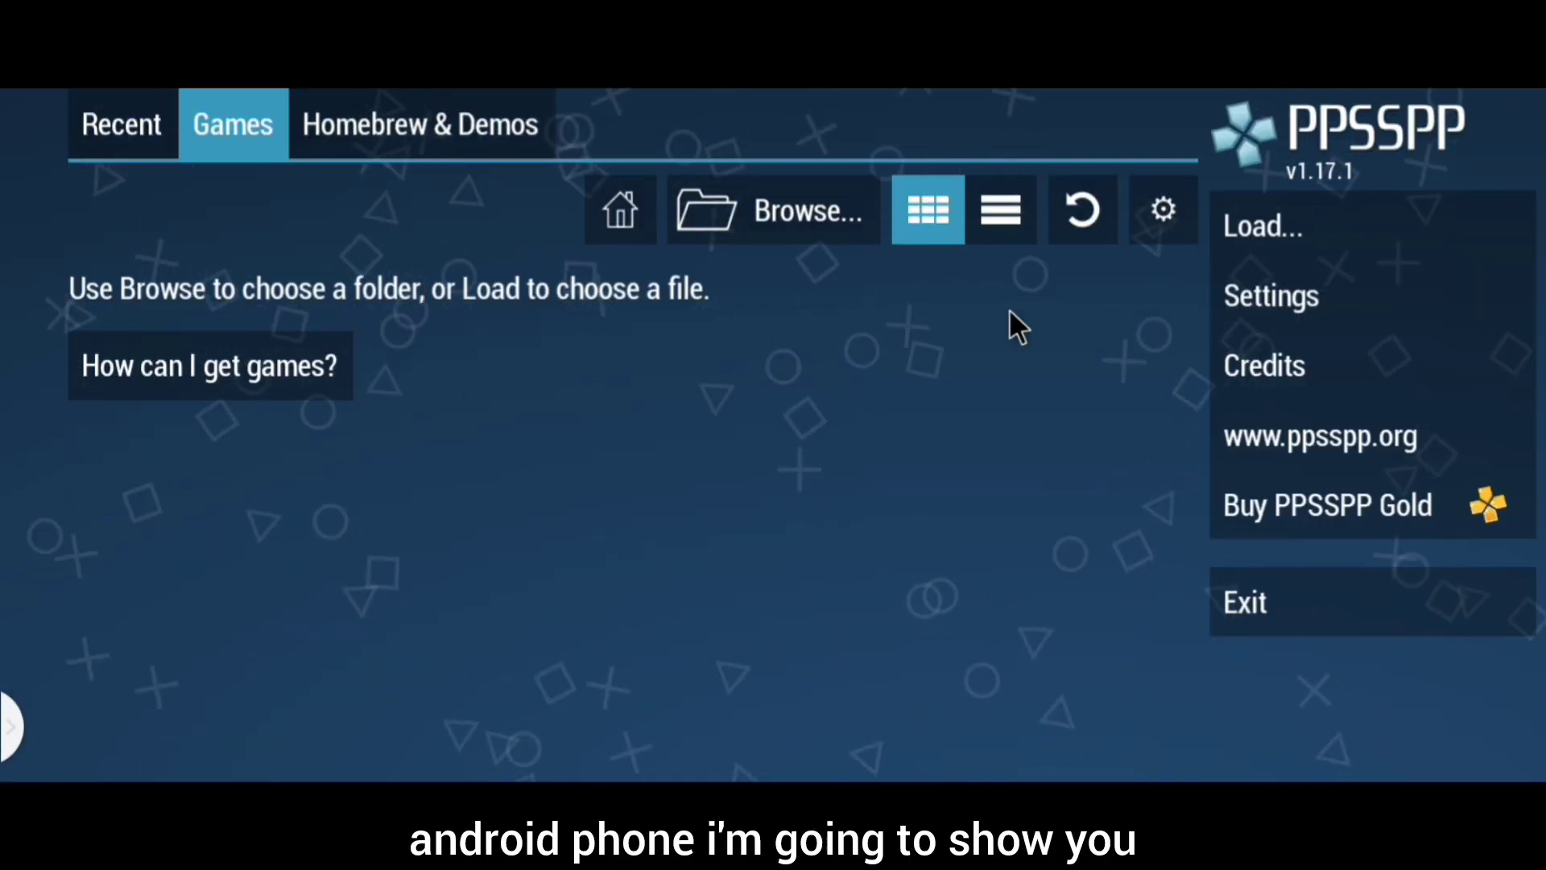
{"action": "left_click", "coordinate": [631, 225]}
{"action": "scroll", "coordinate": [717, 655], "scroll_direction": "down", "scroll_amount": 8}
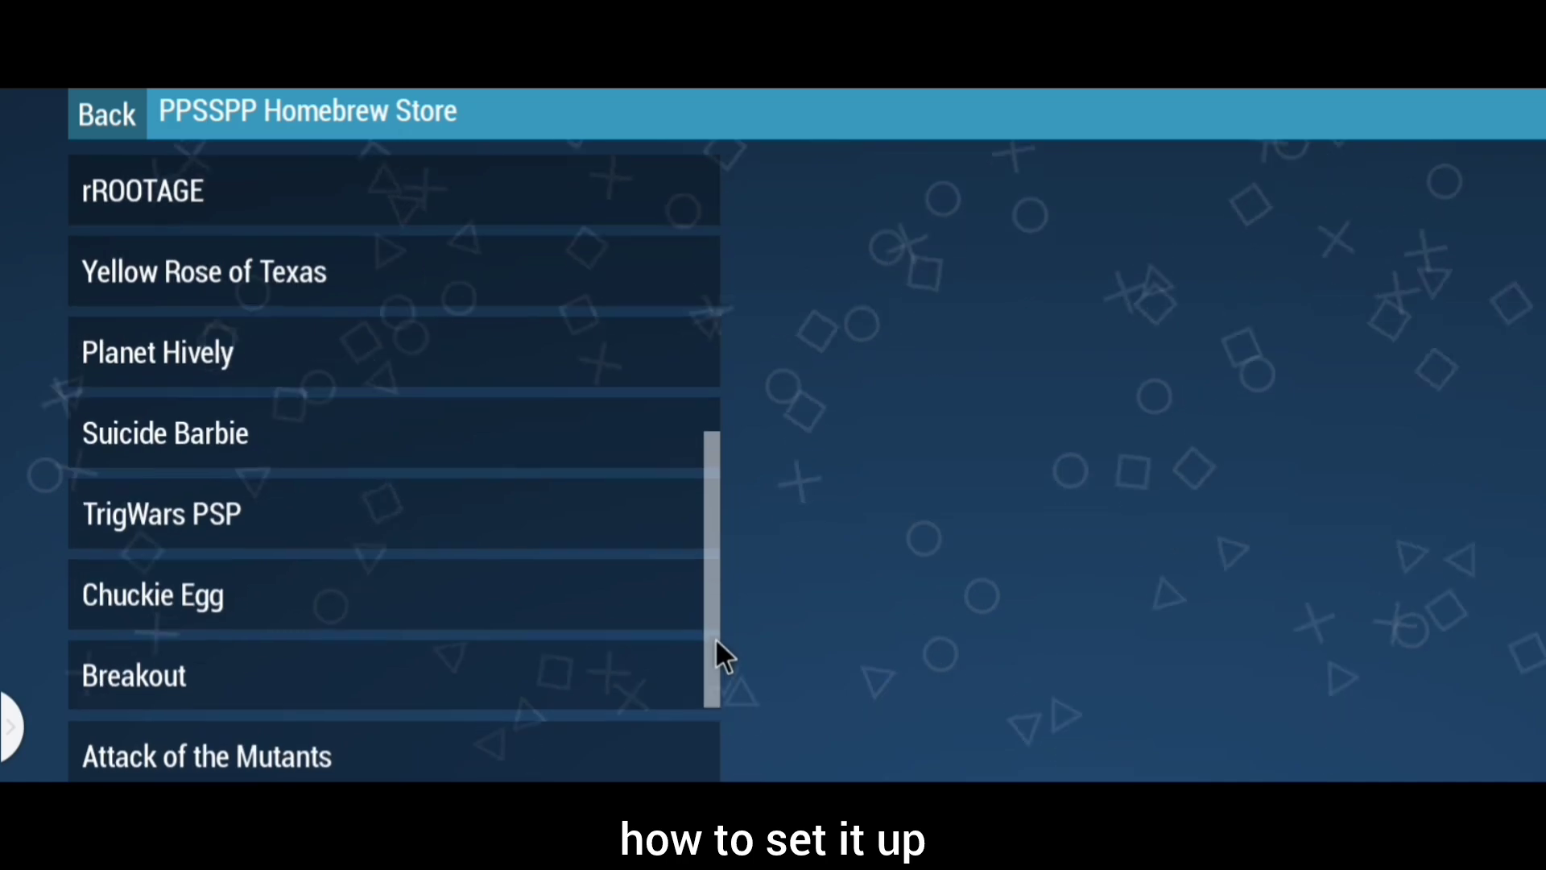
{"action": "scroll", "coordinate": [615, 338], "scroll_direction": "up", "scroll_amount": 4}
{"action": "left_click", "coordinate": [615, 317]}
{"action": "left_click", "coordinate": [742, 280]}
Return to the Games list and load the PPSSPP GAMES folder with access allowed.
{"action": "left_click", "coordinate": [76, 113]}
{"action": "left_click", "coordinate": [253, 121]}
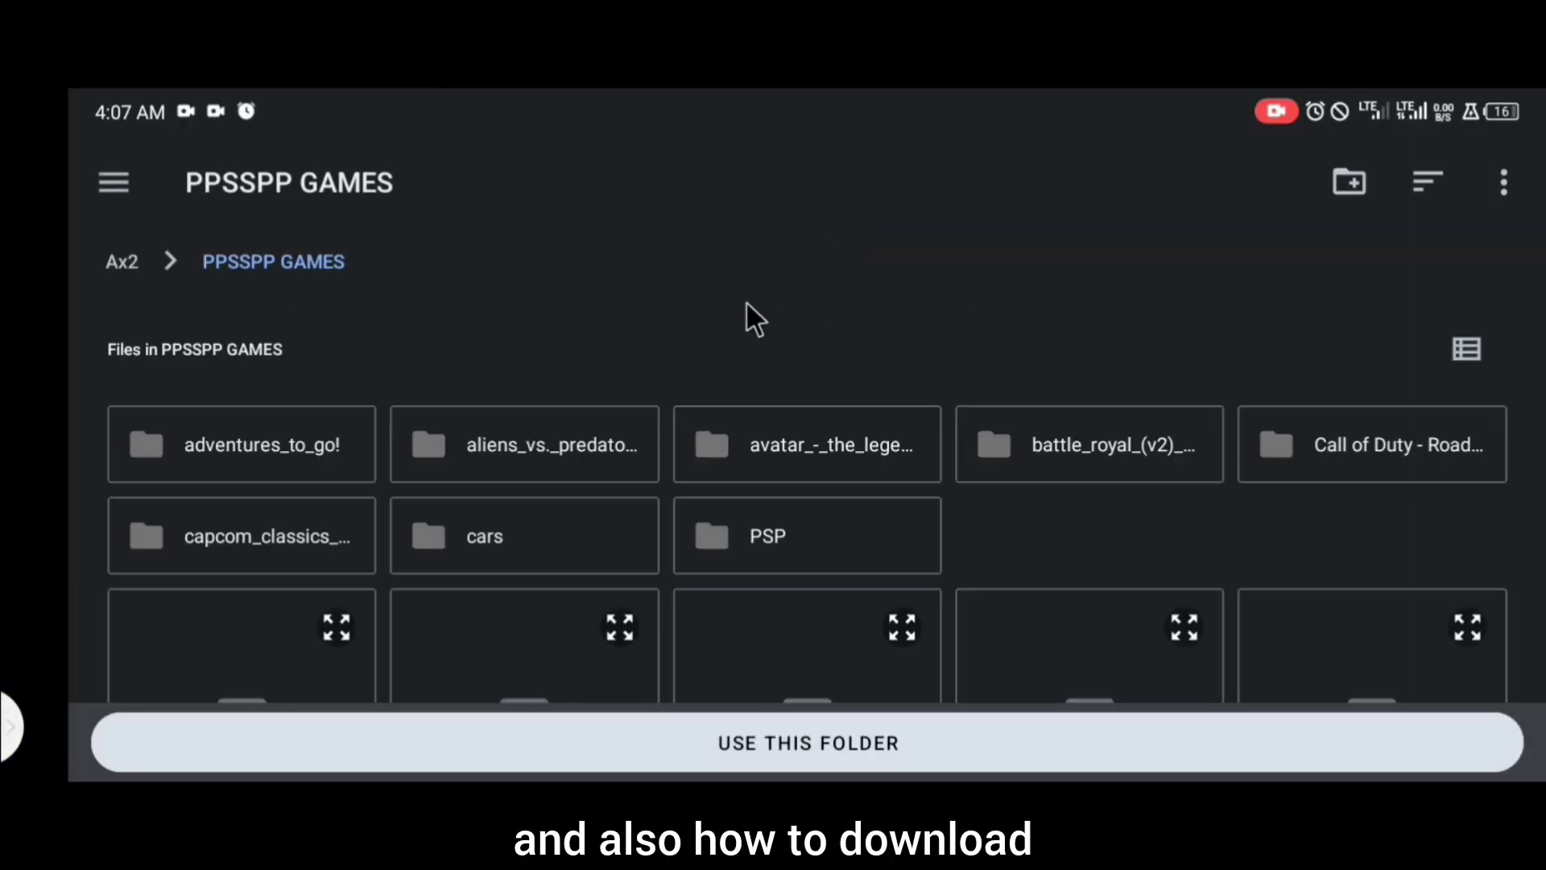
{"action": "left_click", "coordinate": [773, 741]}
{"action": "left_click", "coordinate": [1184, 539]}
Set rendering resolution to 4x PSP (1080p), keep Vulkan backend, and turn on Show Speed.
{"action": "left_click", "coordinate": [1324, 314]}
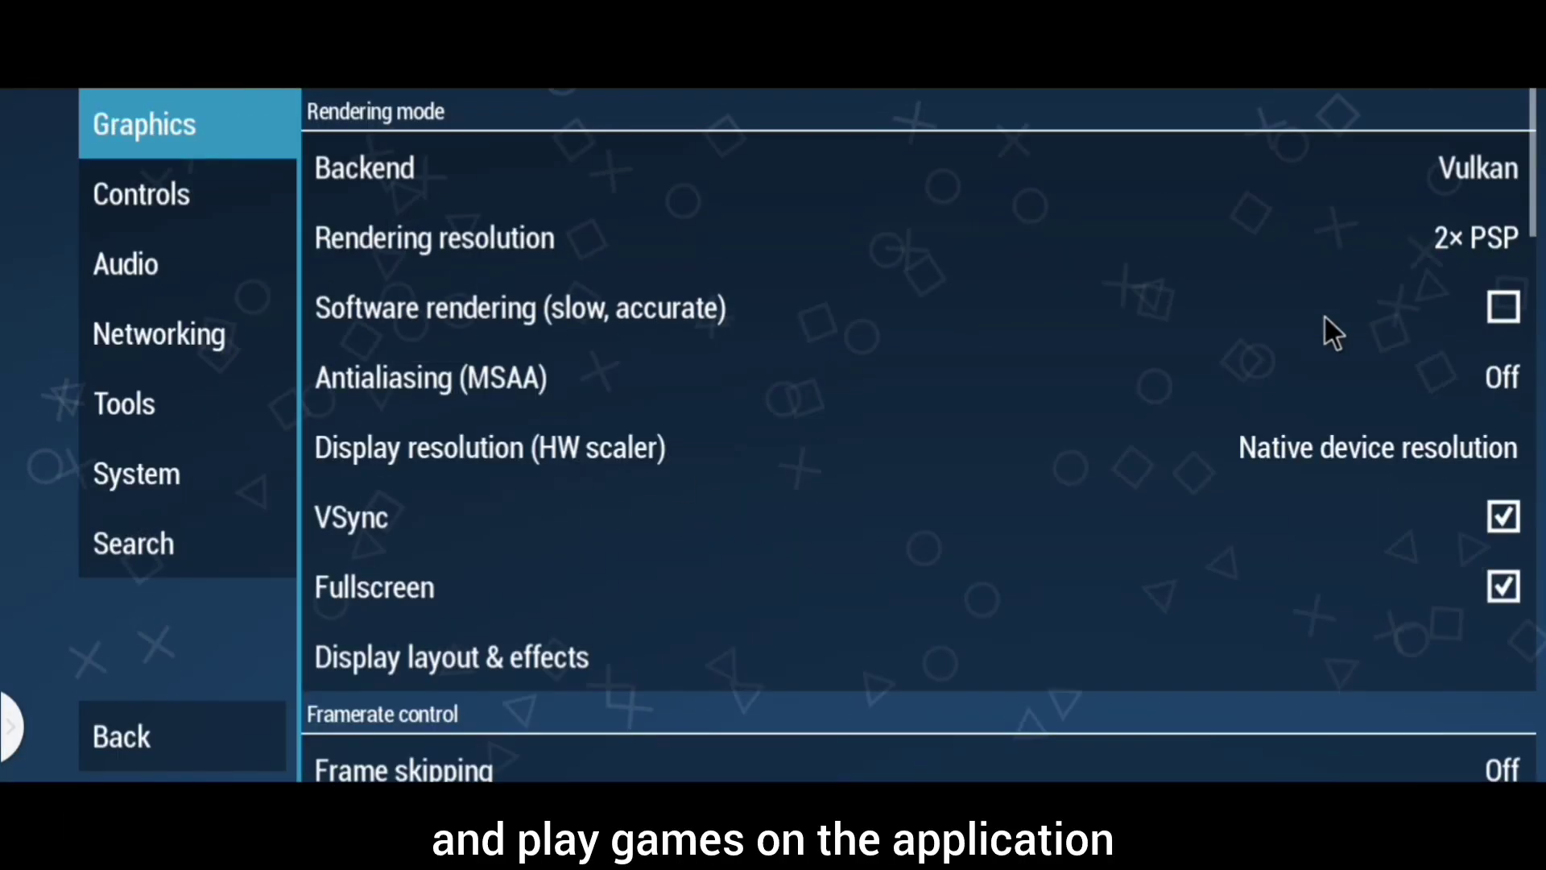
{"action": "left_click", "coordinate": [1380, 231]}
{"action": "left_click", "coordinate": [724, 519]}
{"action": "left_click", "coordinate": [999, 127]}
{"action": "left_click", "coordinate": [999, 497]}
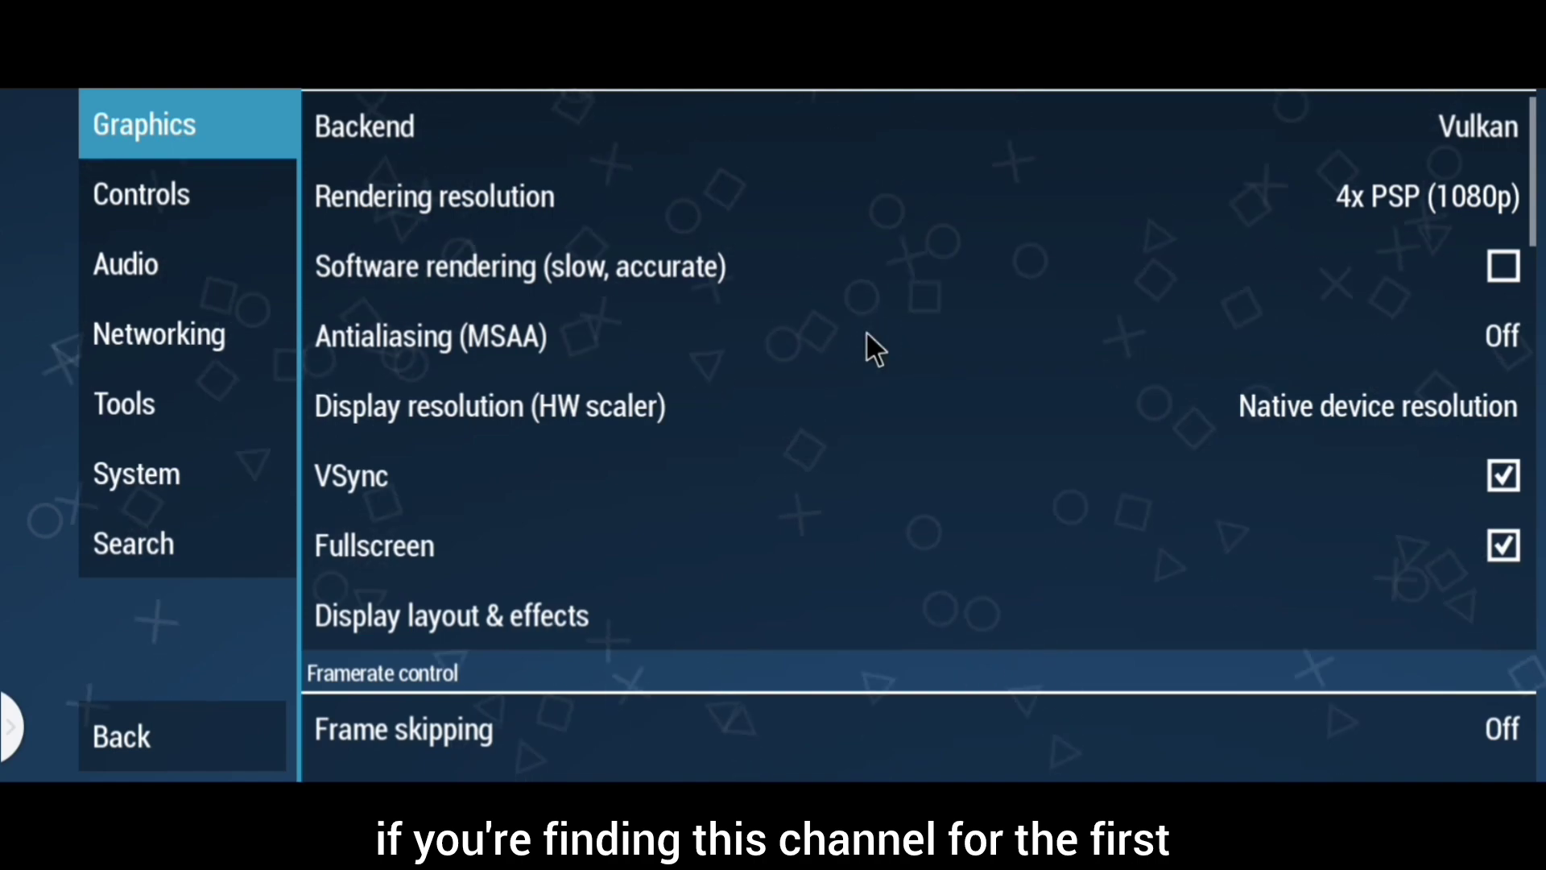
{"action": "scroll", "coordinate": [867, 346], "scroll_direction": "down", "scroll_amount": 15}
{"action": "left_click", "coordinate": [1502, 677]}
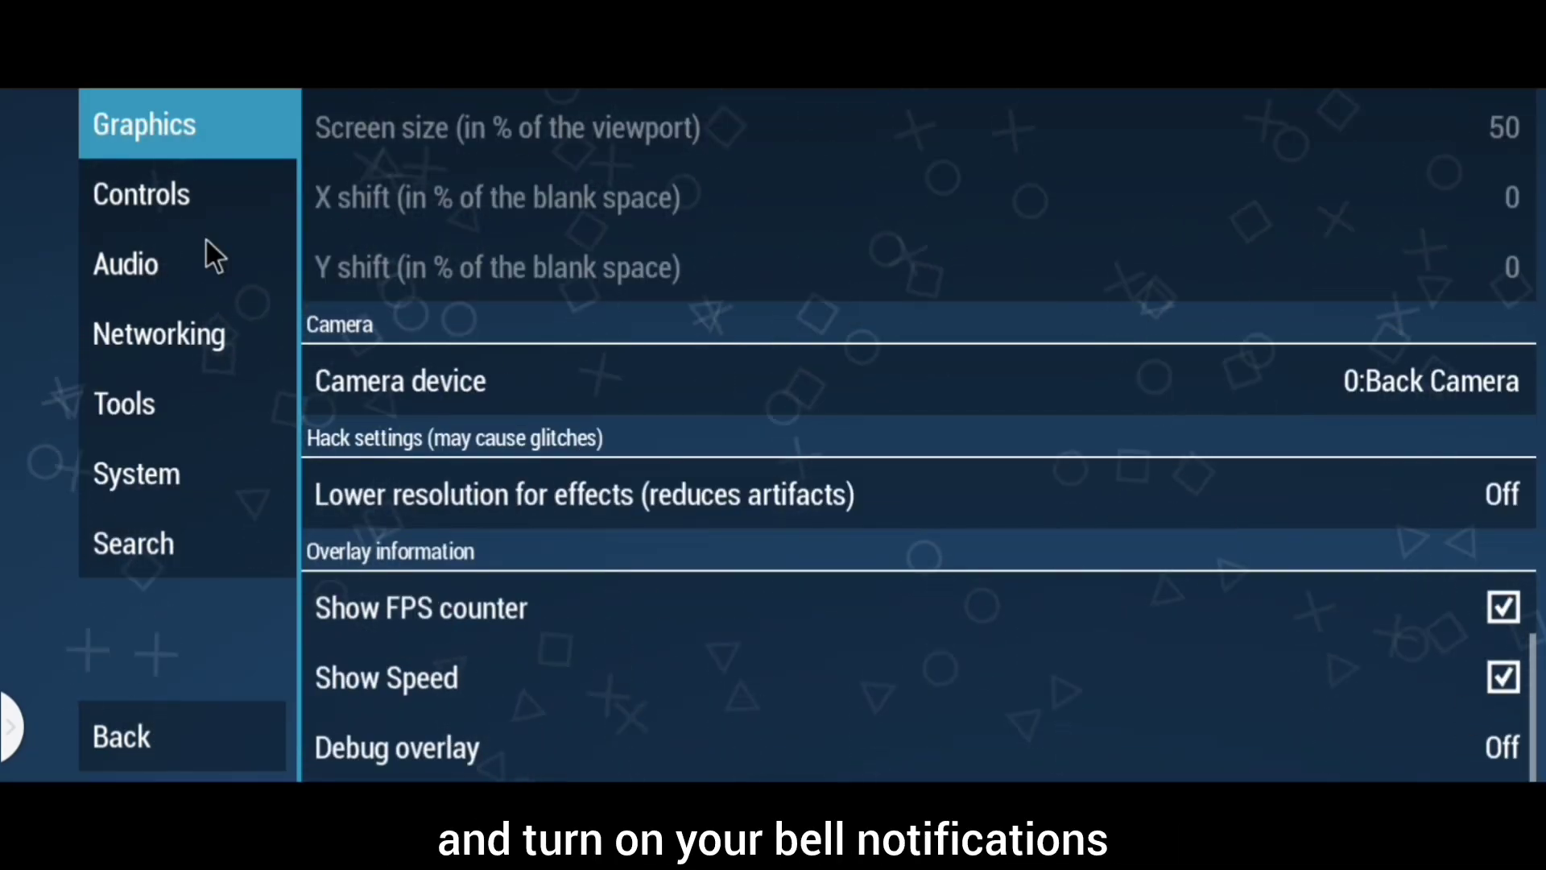
Open the touch control layout editor and toggle between Resize and Move modes.
{"action": "left_click", "coordinate": [141, 194]}
{"action": "left_click", "coordinate": [587, 564]}
{"action": "left_click", "coordinate": [161, 308]}
{"action": "left_click", "coordinate": [177, 238]}
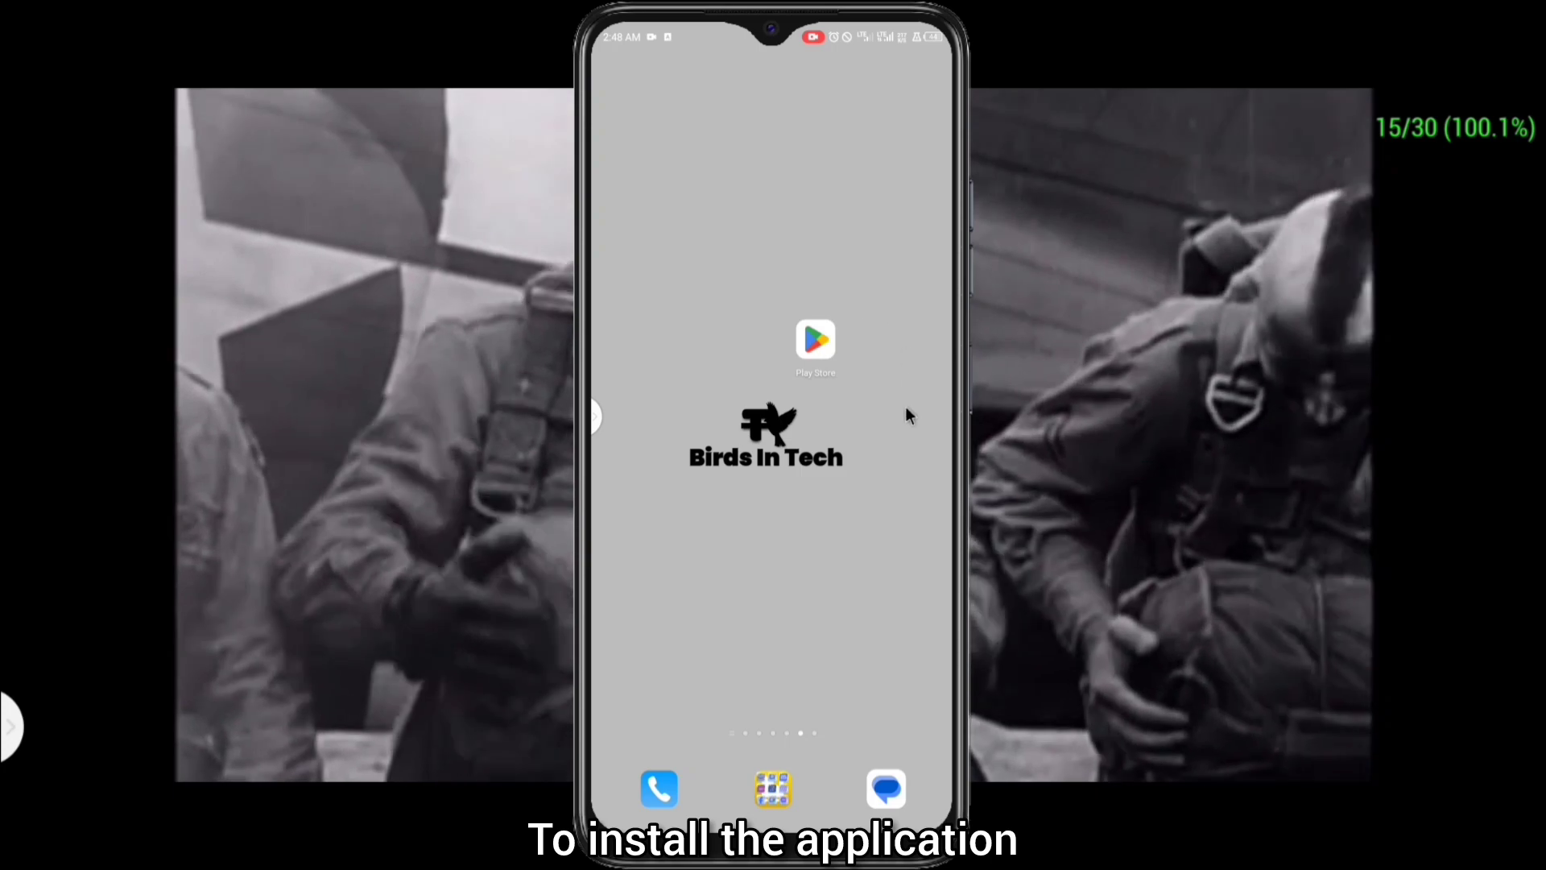
Search the Play Store for 'ppspp' and install PPSSPP - PSP emulator.
{"action": "left_click", "coordinate": [813, 340]}
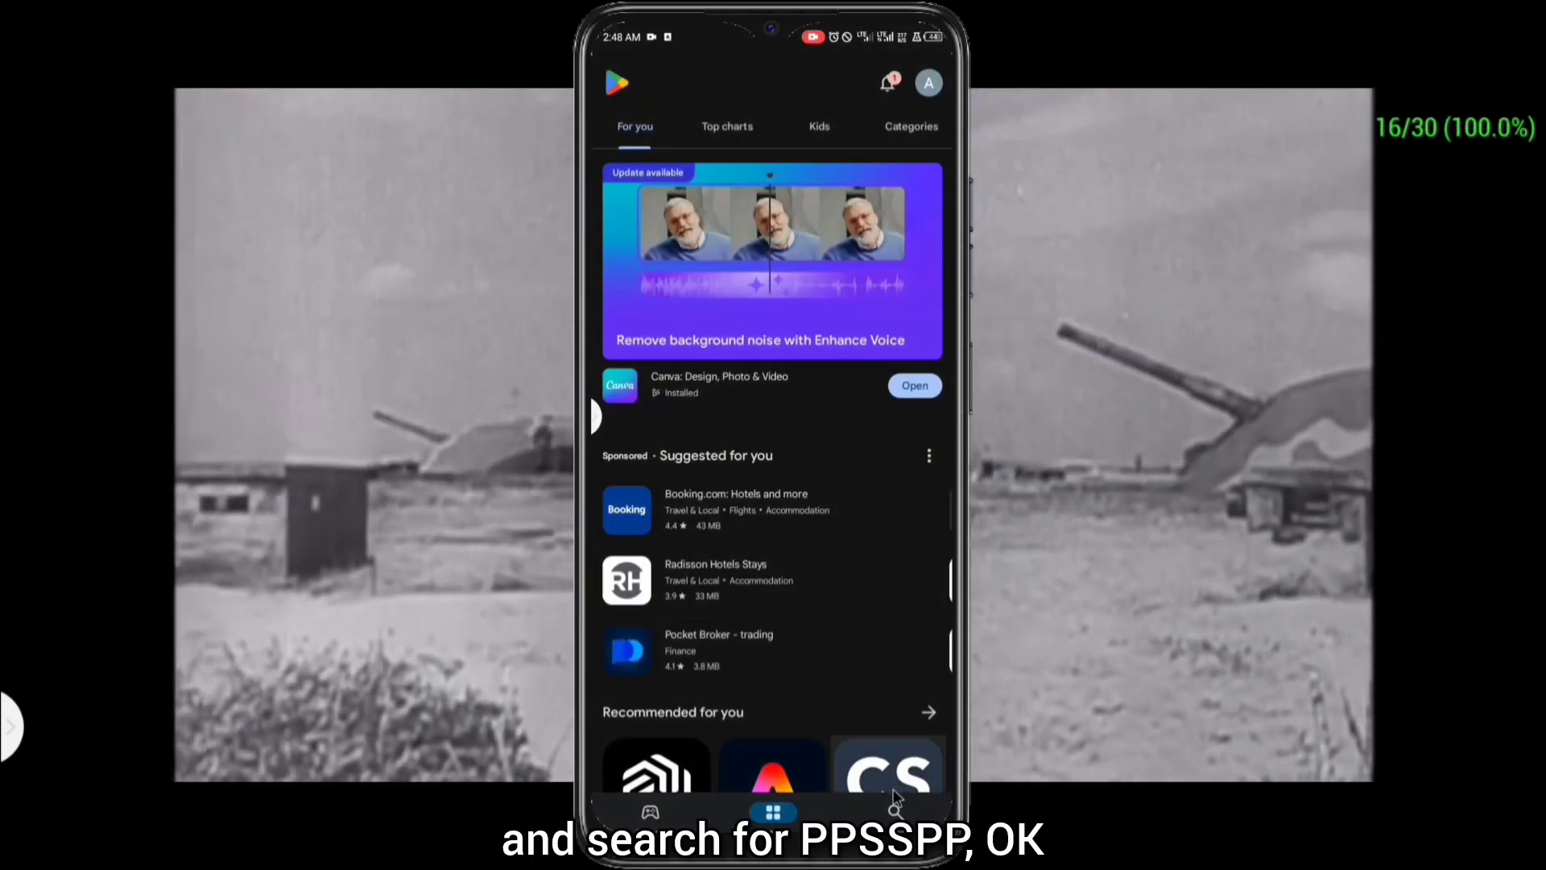
{"action": "left_click", "coordinate": [896, 801]}
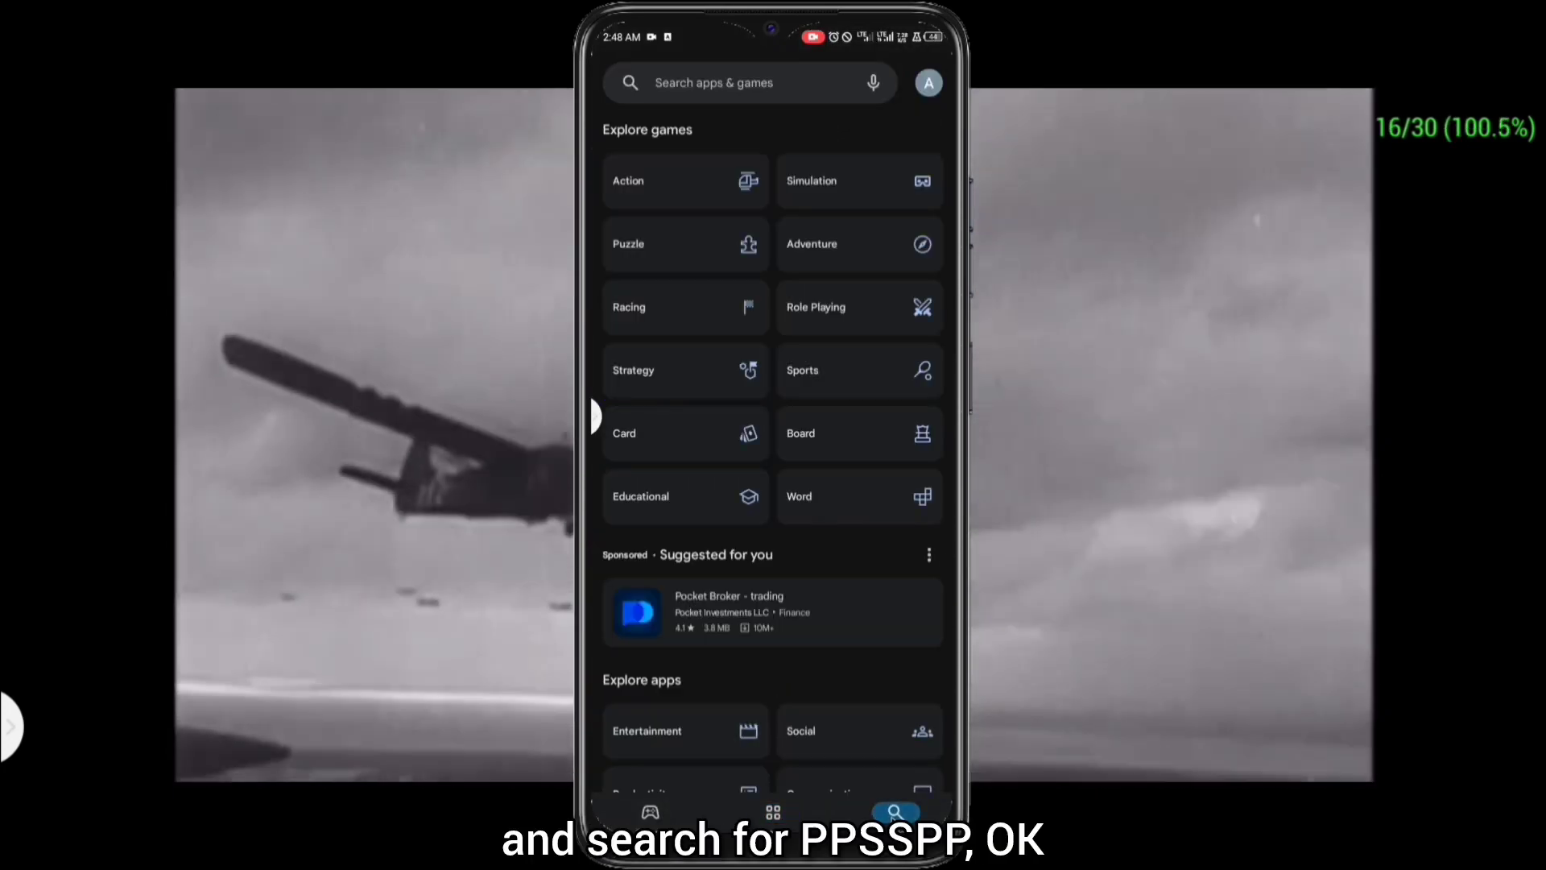
{"action": "left_click", "coordinate": [711, 80]}
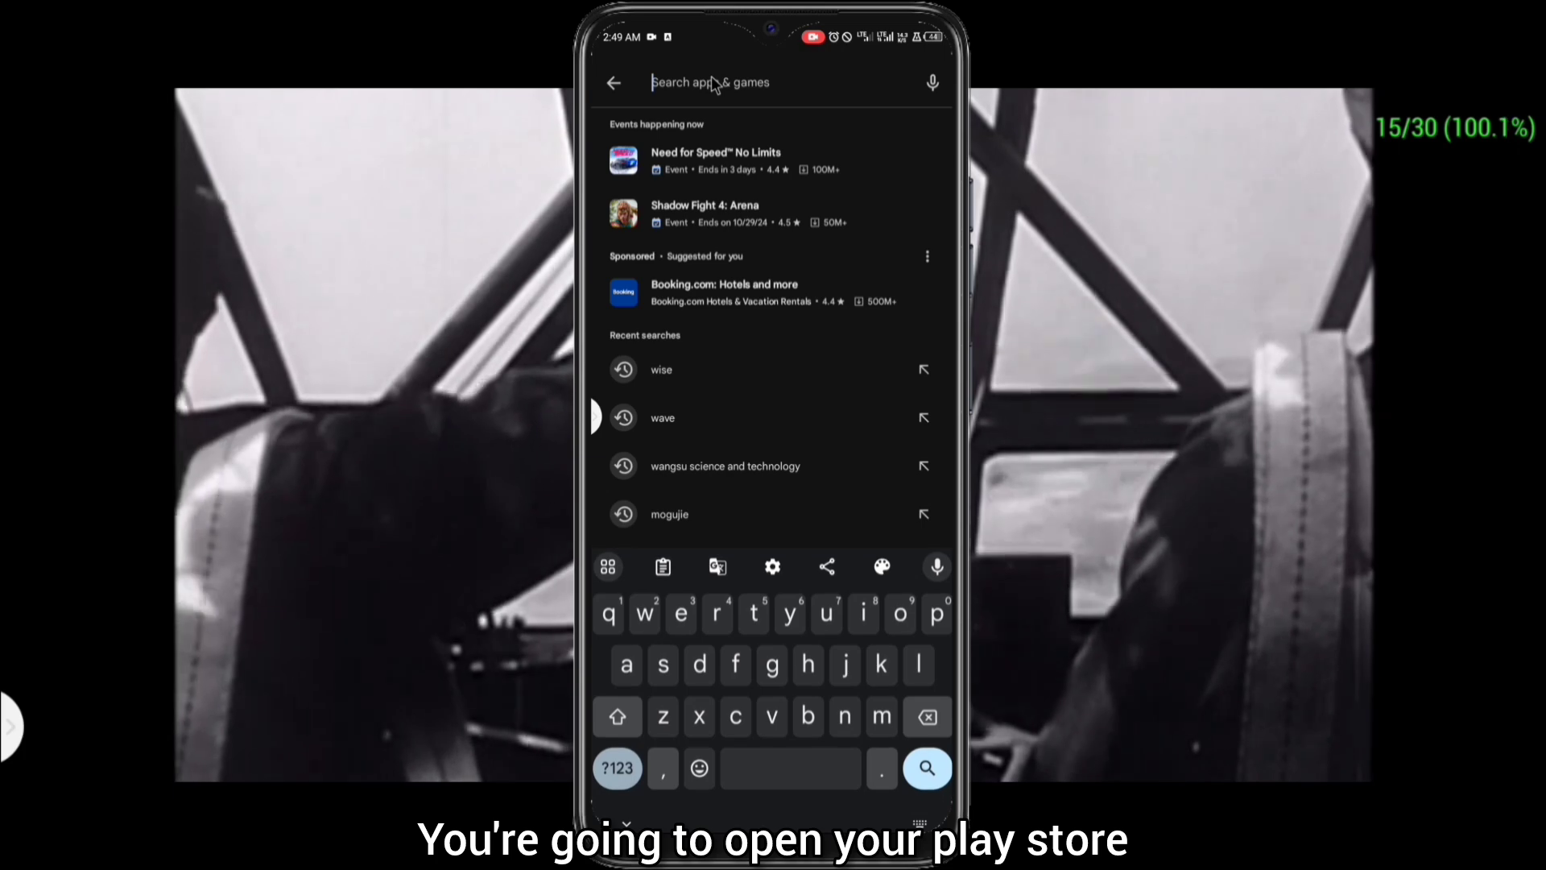
{"action": "type", "text": "ppspp"}
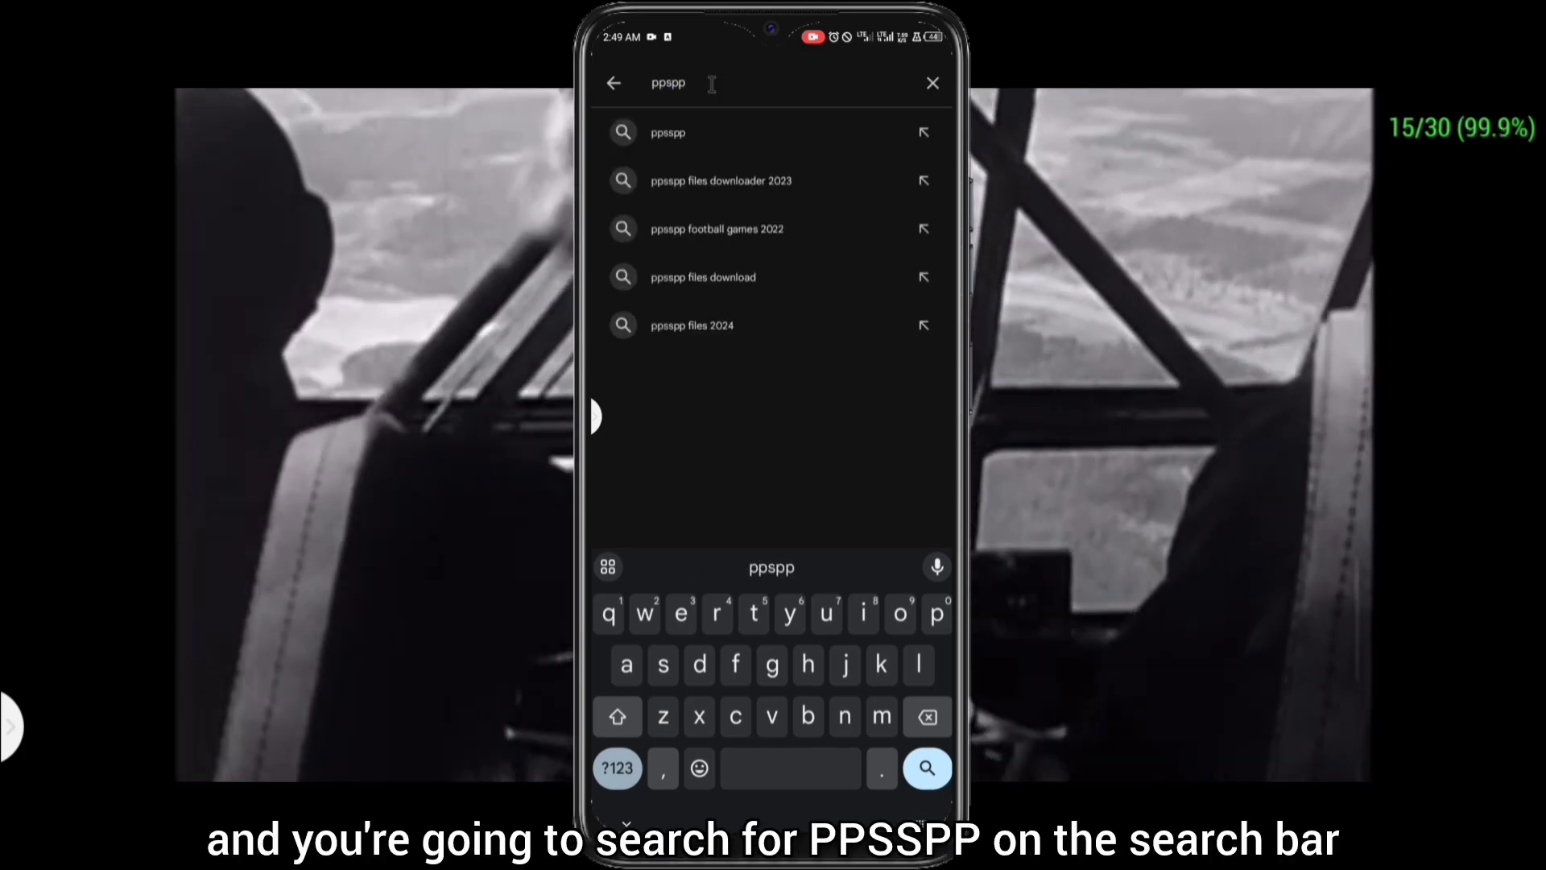
{"action": "left_click", "coordinate": [713, 142]}
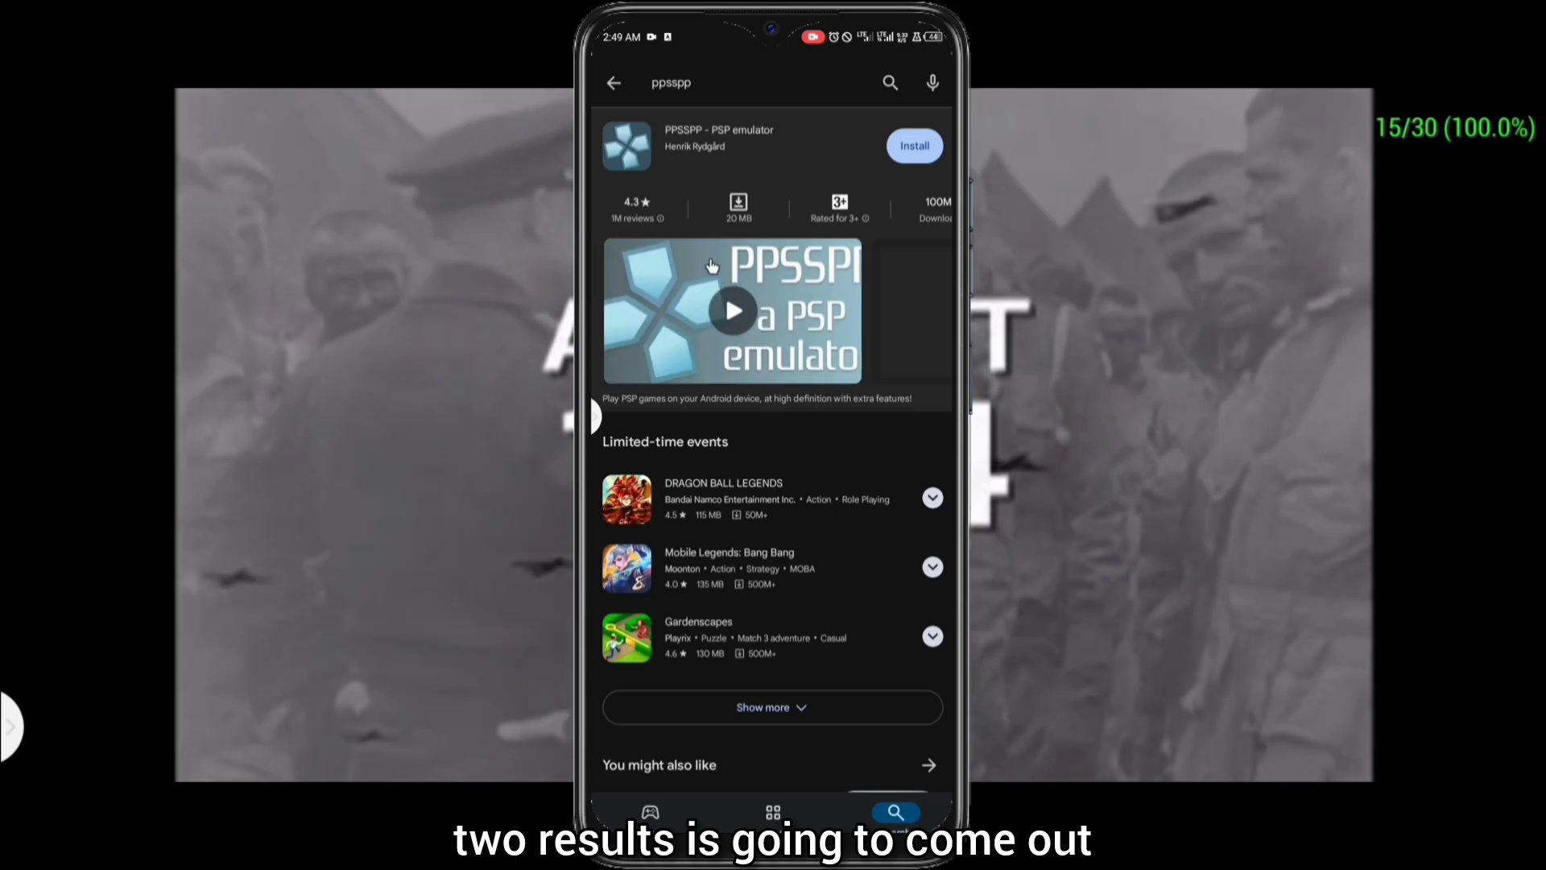
{"action": "scroll", "coordinate": [728, 187], "scroll_direction": "down", "scroll_amount": 5}
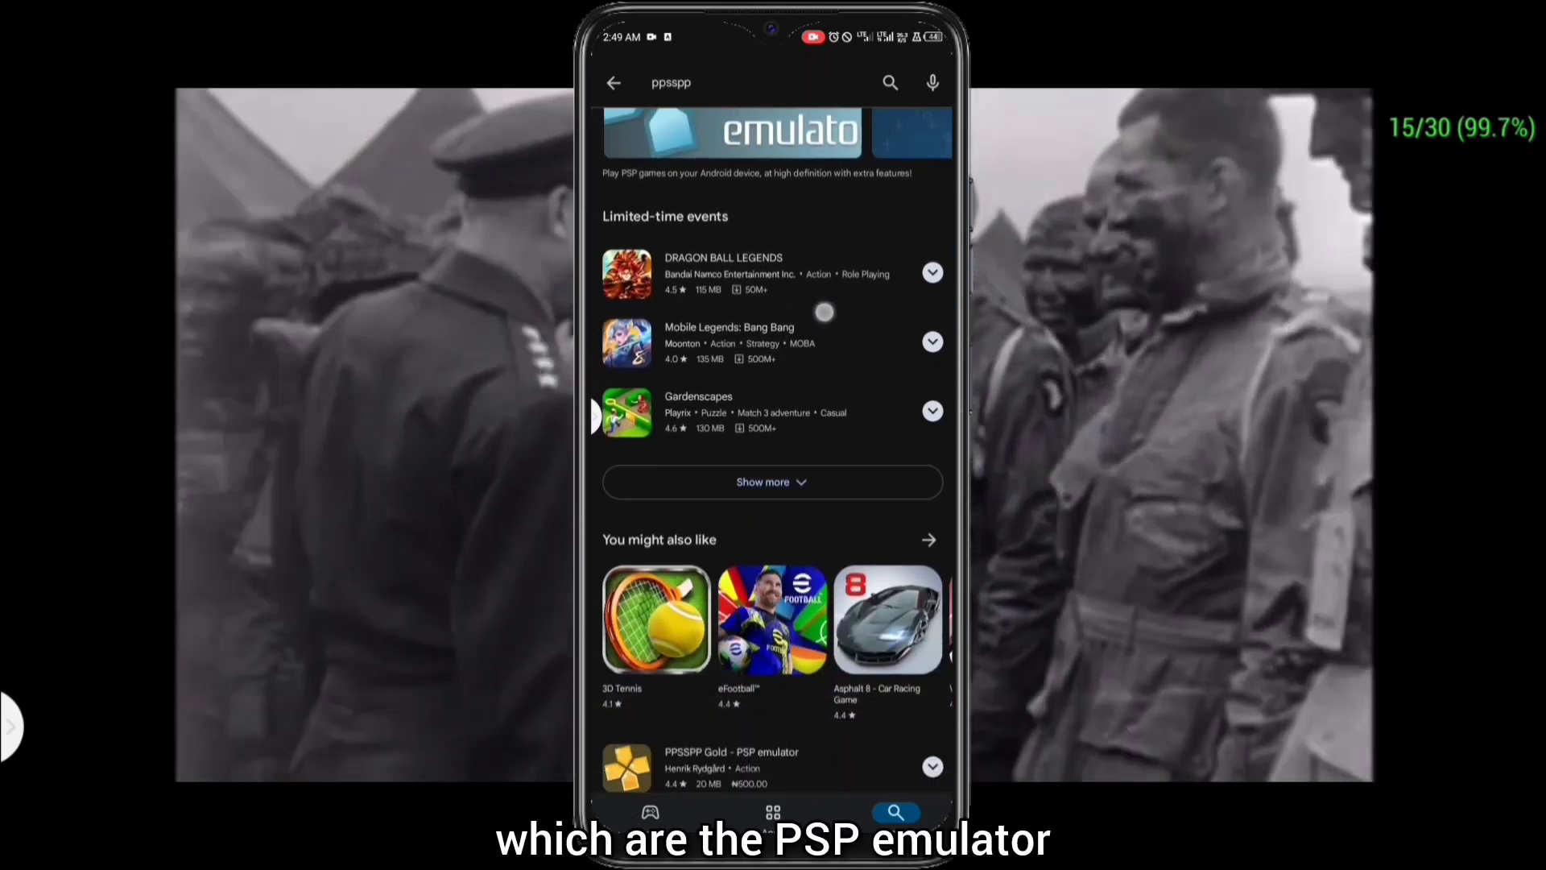
{"action": "scroll", "coordinate": [765, 449], "scroll_direction": "down", "scroll_amount": 1}
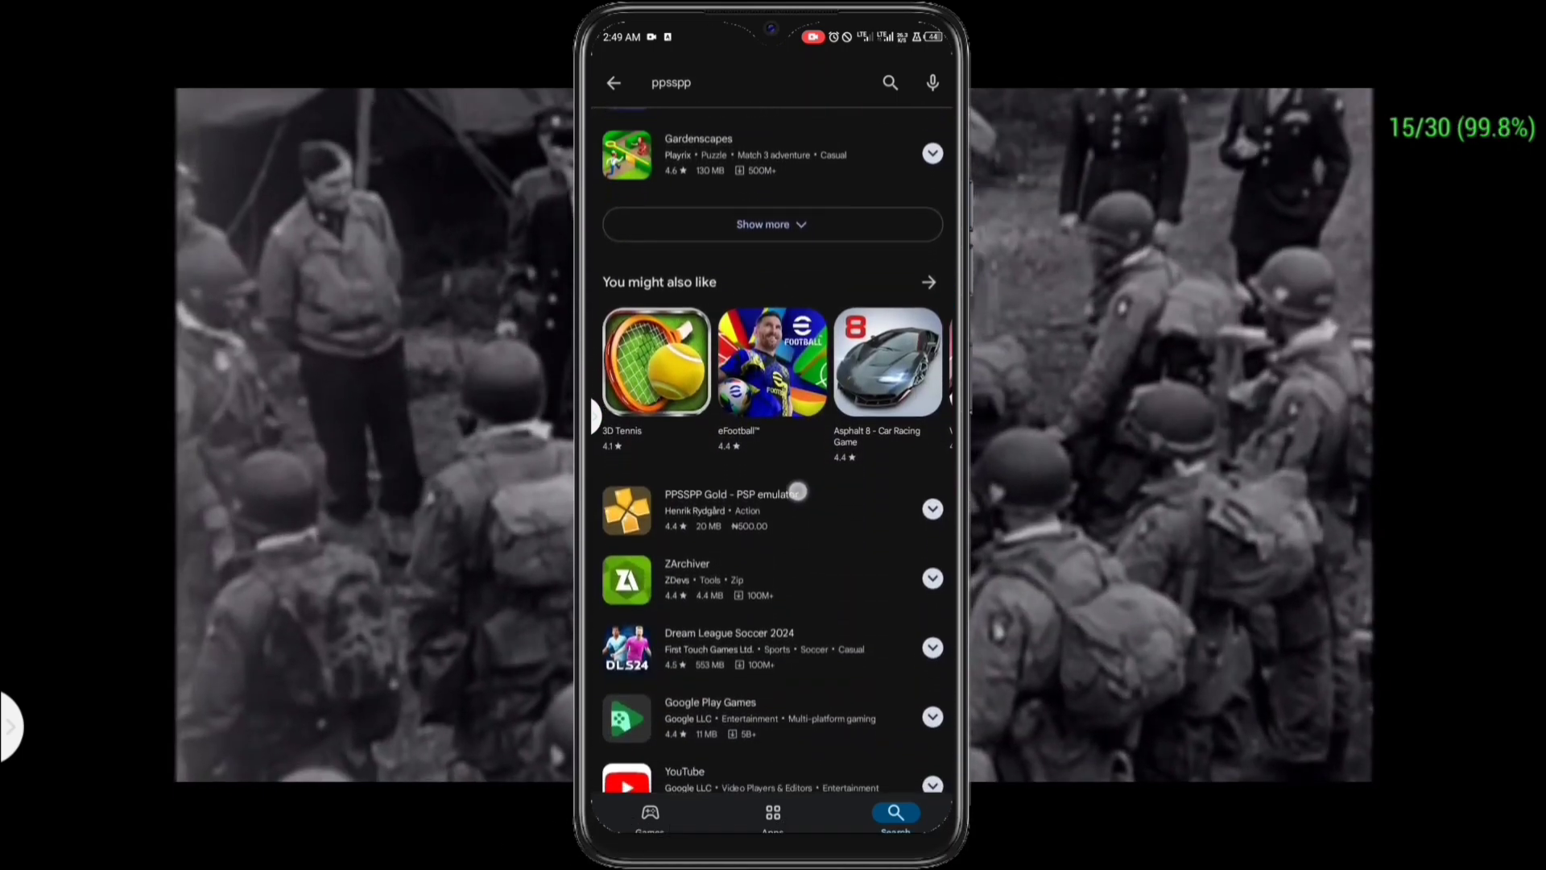
{"action": "scroll", "coordinate": [783, 499], "scroll_direction": "down", "scroll_amount": 1}
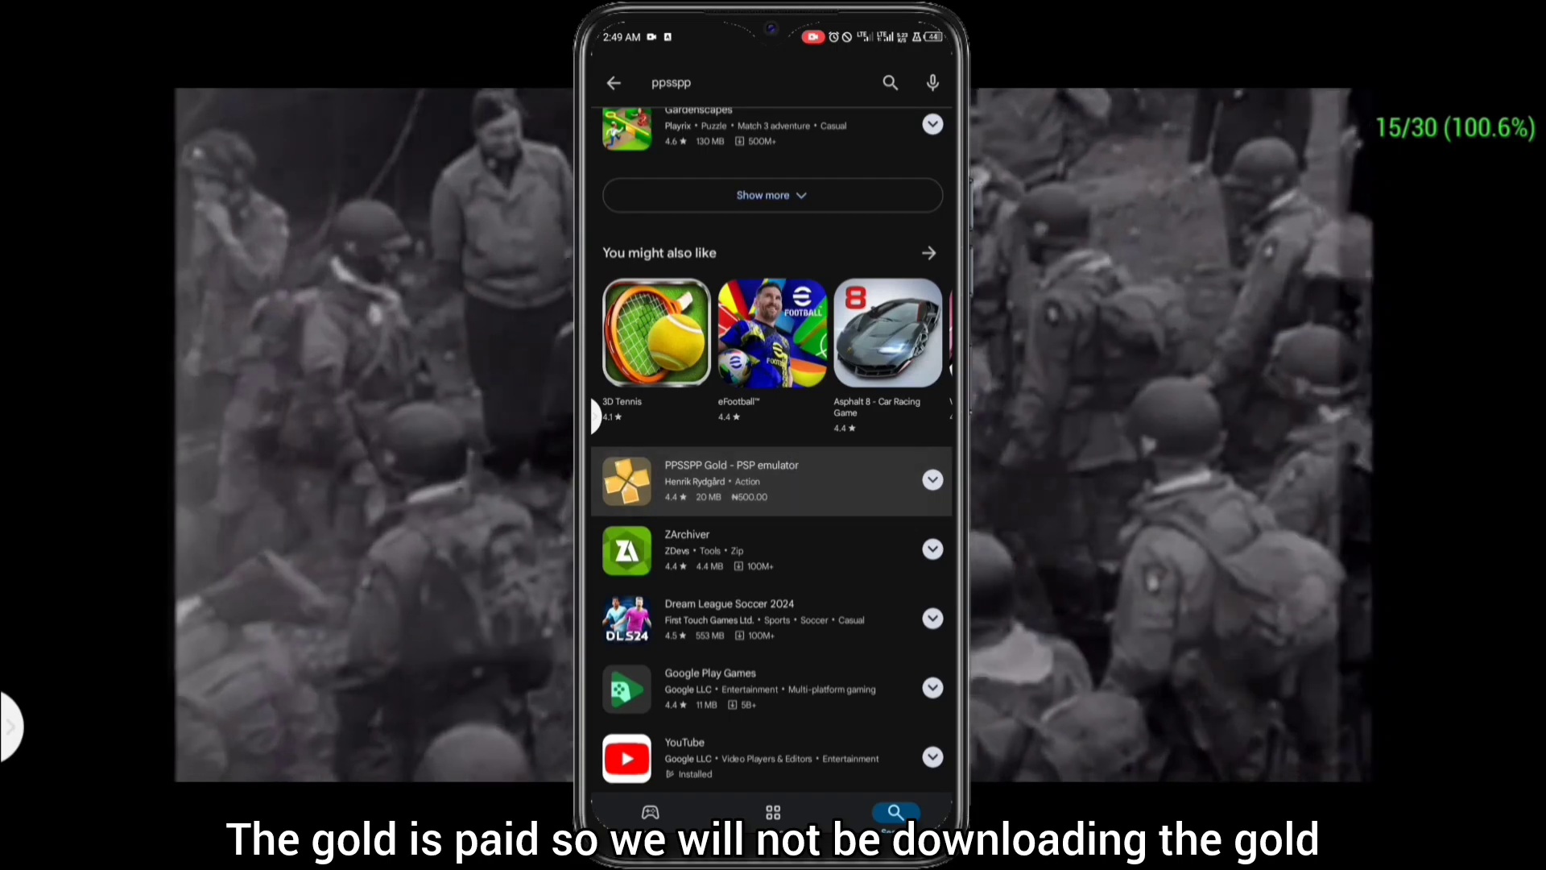
{"action": "scroll", "coordinate": [773, 451], "scroll_direction": "up", "scroll_amount": 10}
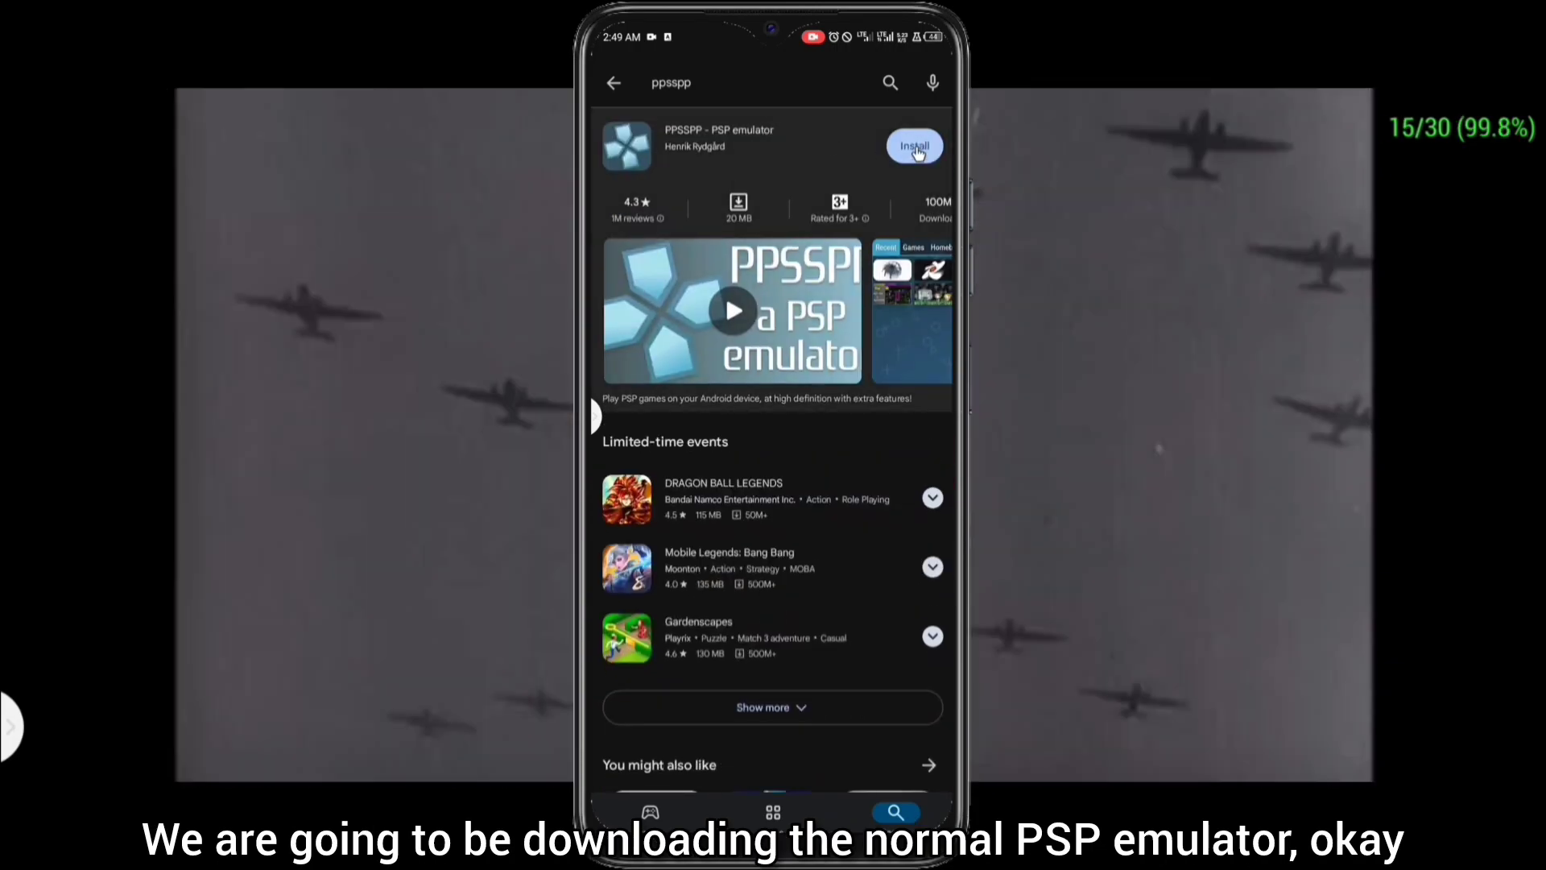
{"action": "left_click", "coordinate": [915, 147]}
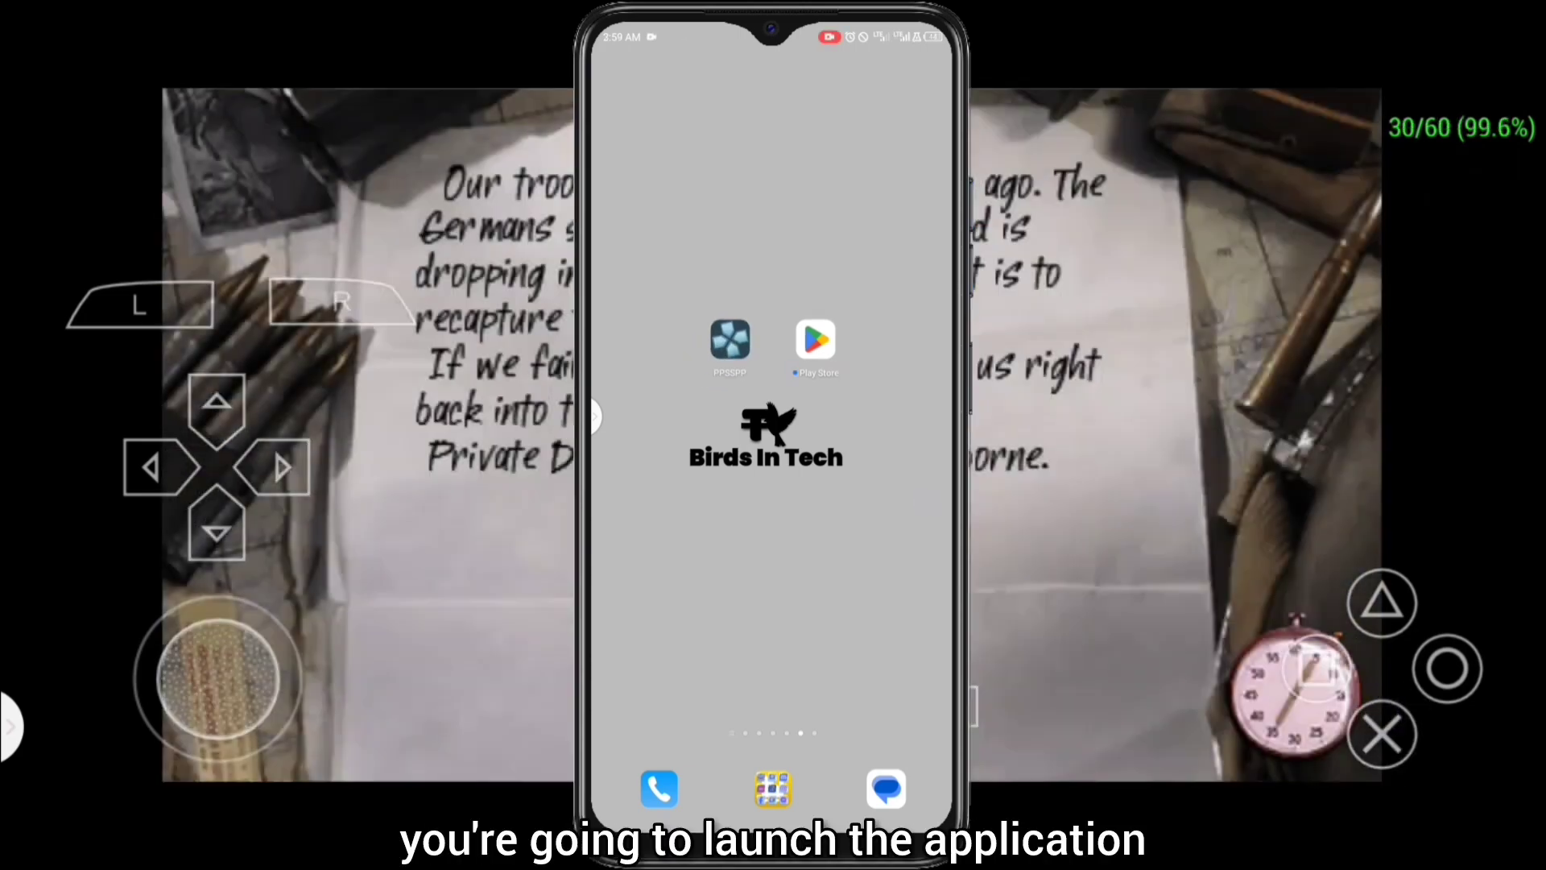
Launch PPSSPP and confirm 'Create or Choose a PSP folder' on the welcome screen.
{"action": "left_click", "coordinate": [730, 339]}
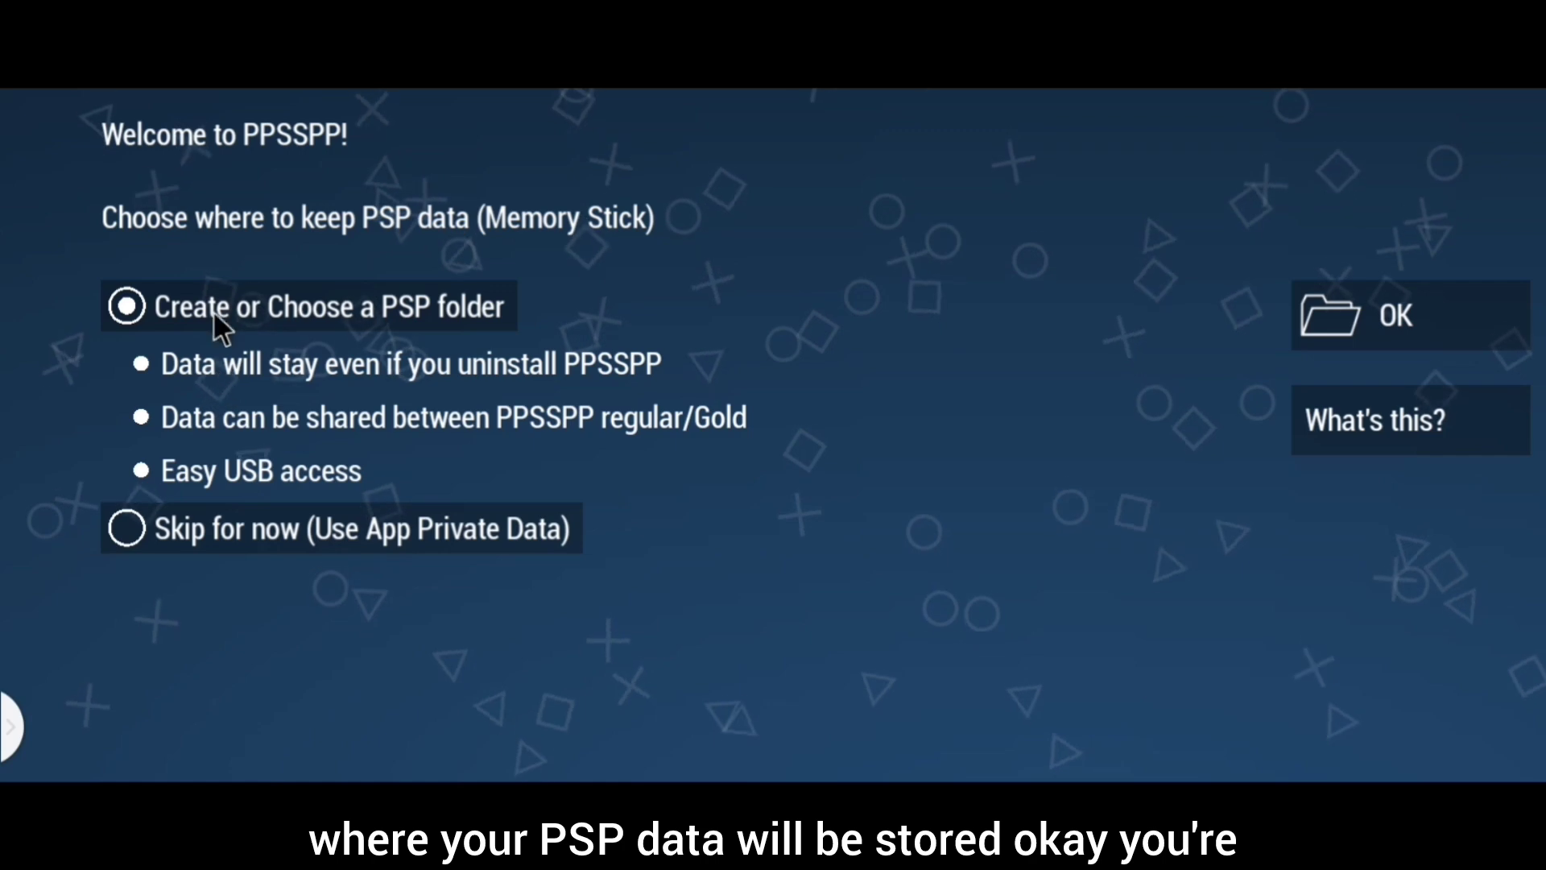
{"action": "left_click", "coordinate": [1401, 314]}
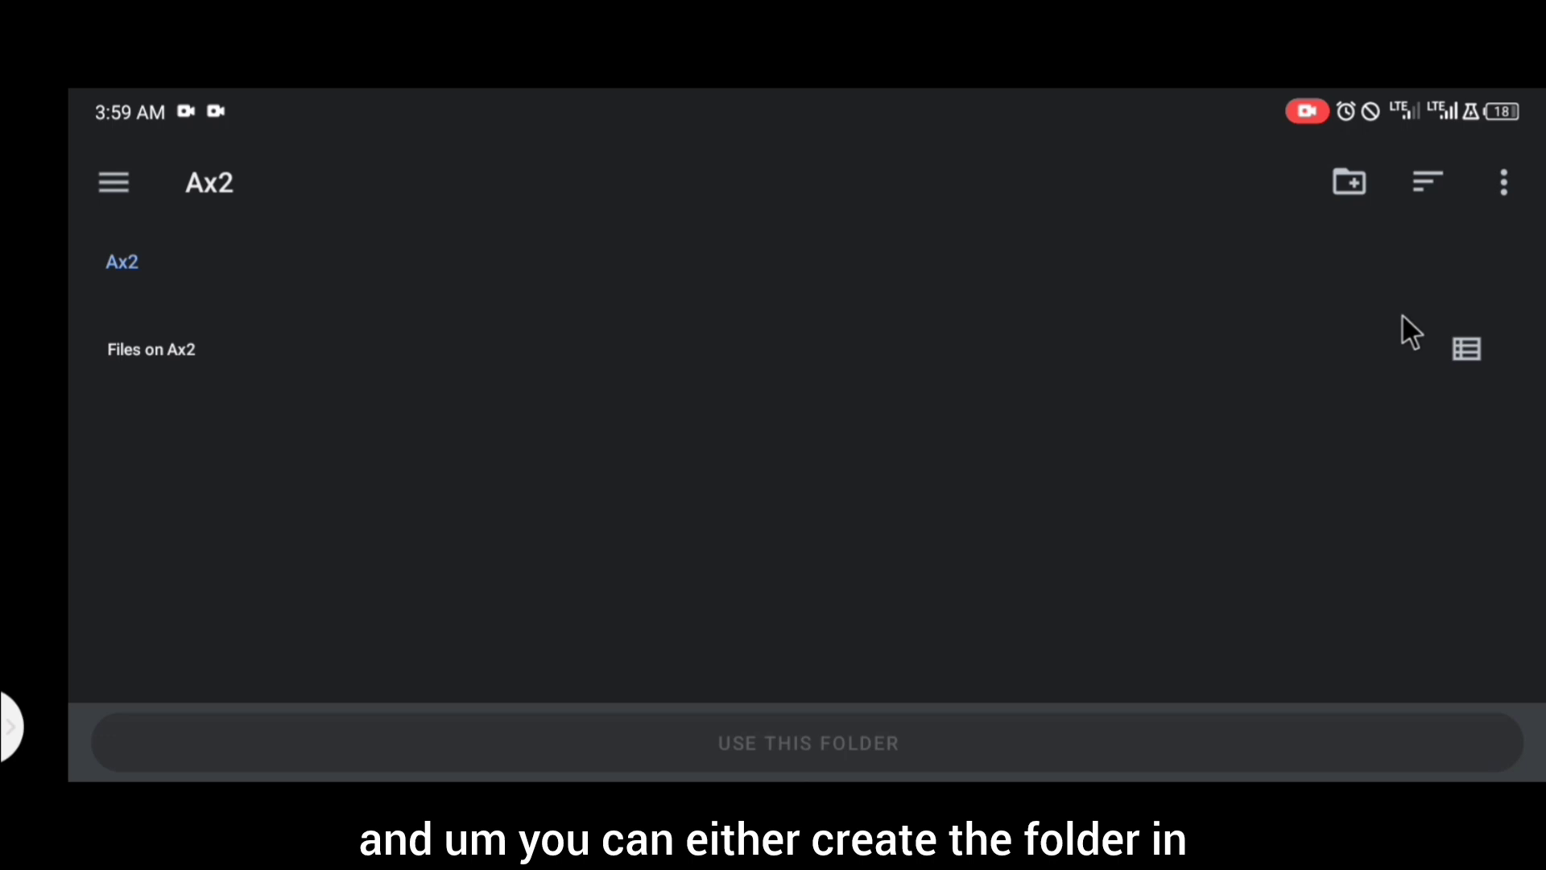
Create a new folder named 'PPSSPP GAMES' in the internal storage Ax2.
{"action": "left_click_drag", "start_coordinate": [657, 513], "coordinate": [657, 377]}
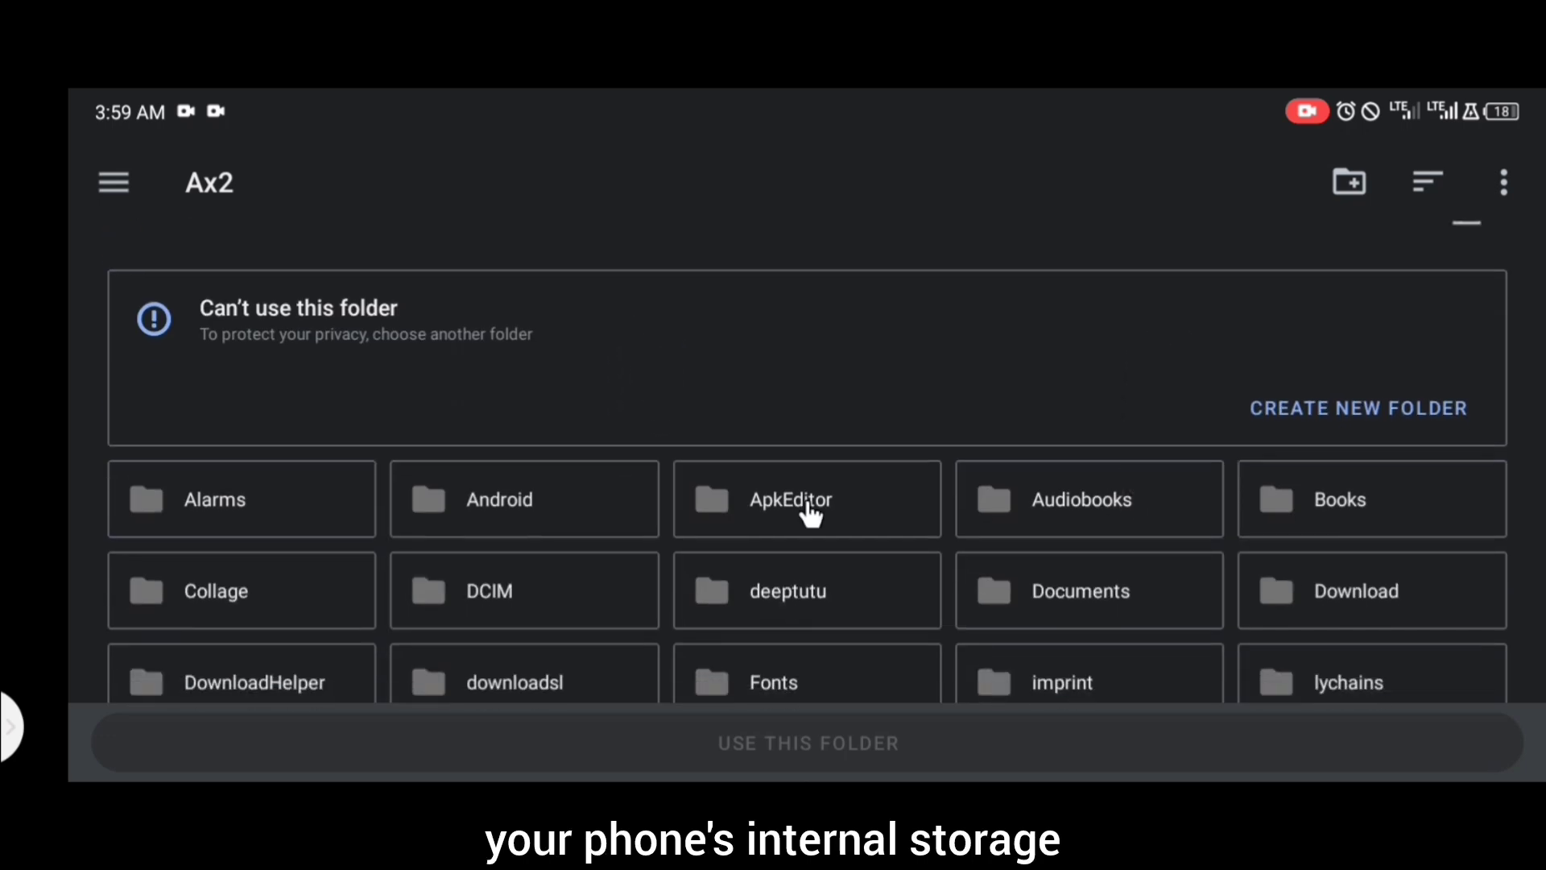
{"action": "left_click", "coordinate": [113, 185]}
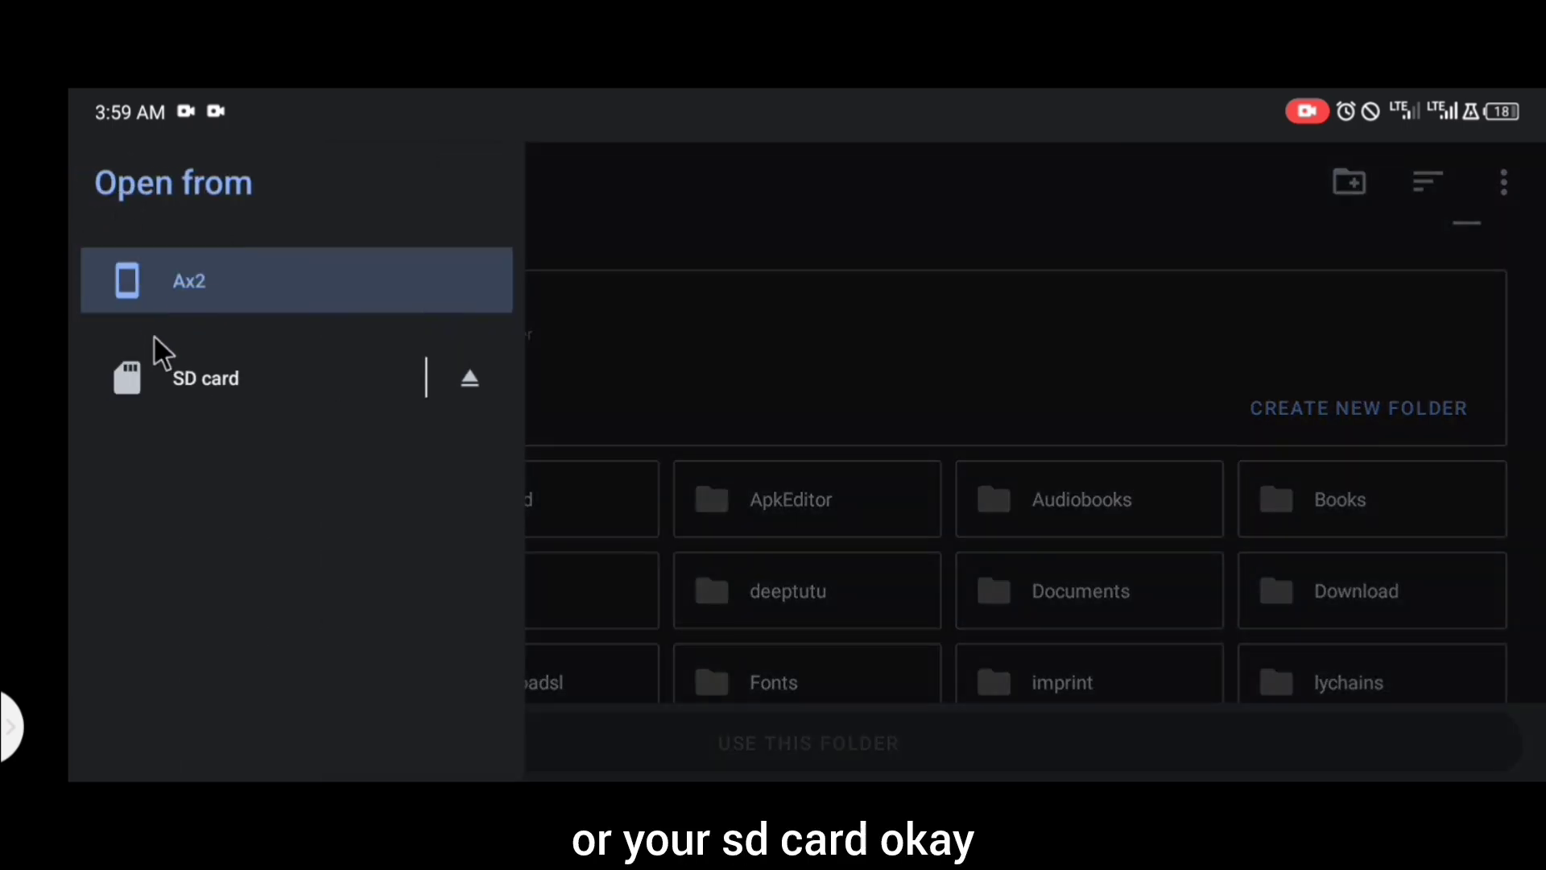
{"action": "left_click", "coordinate": [728, 327]}
{"action": "left_click", "coordinate": [1354, 414]}
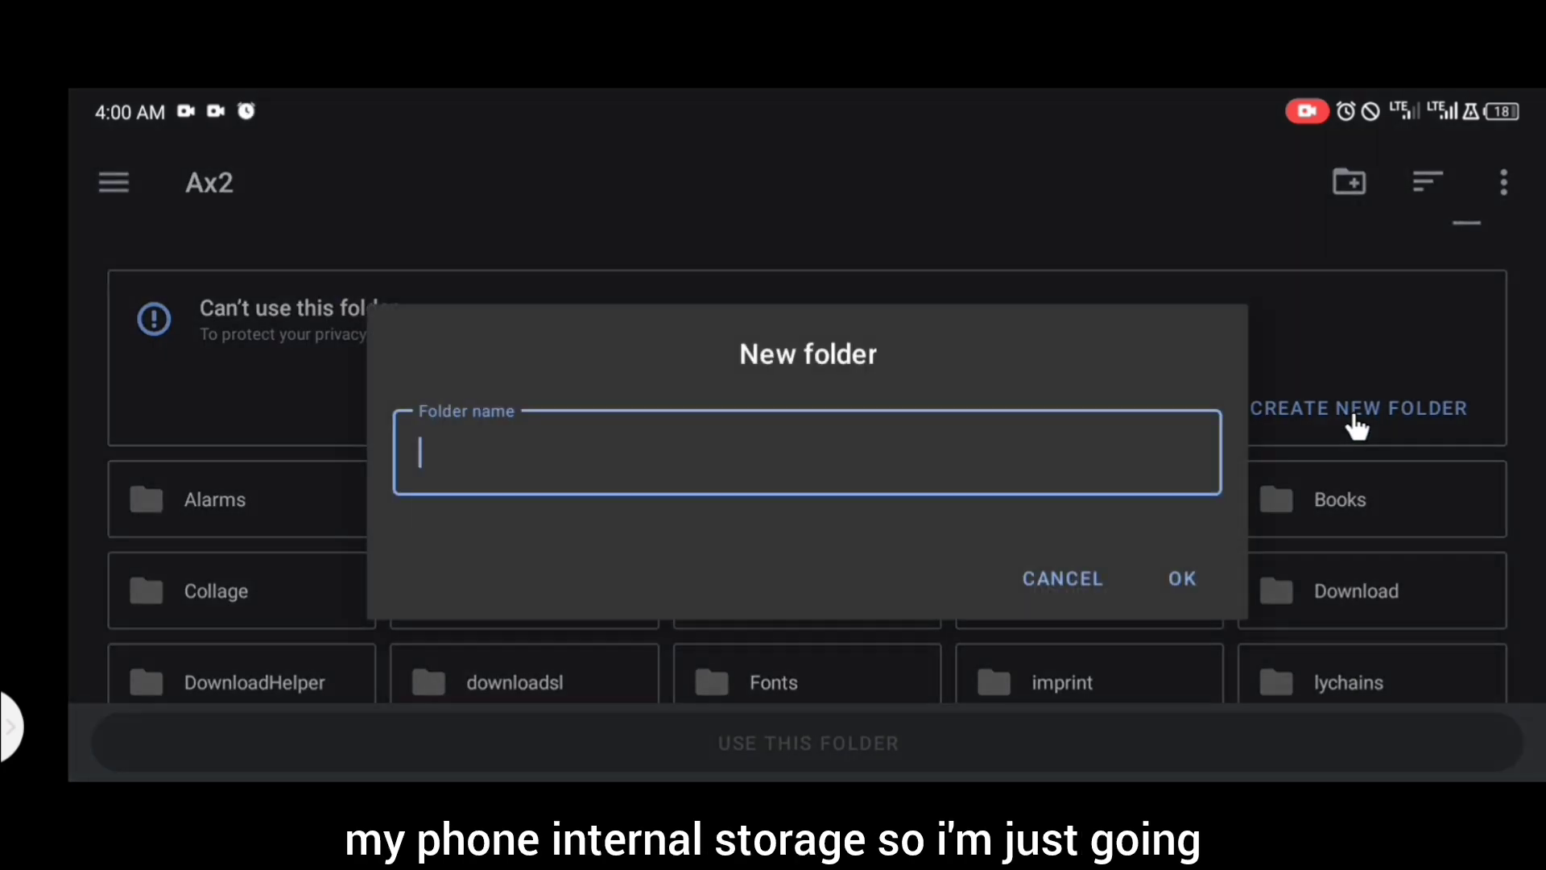
{"action": "type", "text": "PP"}
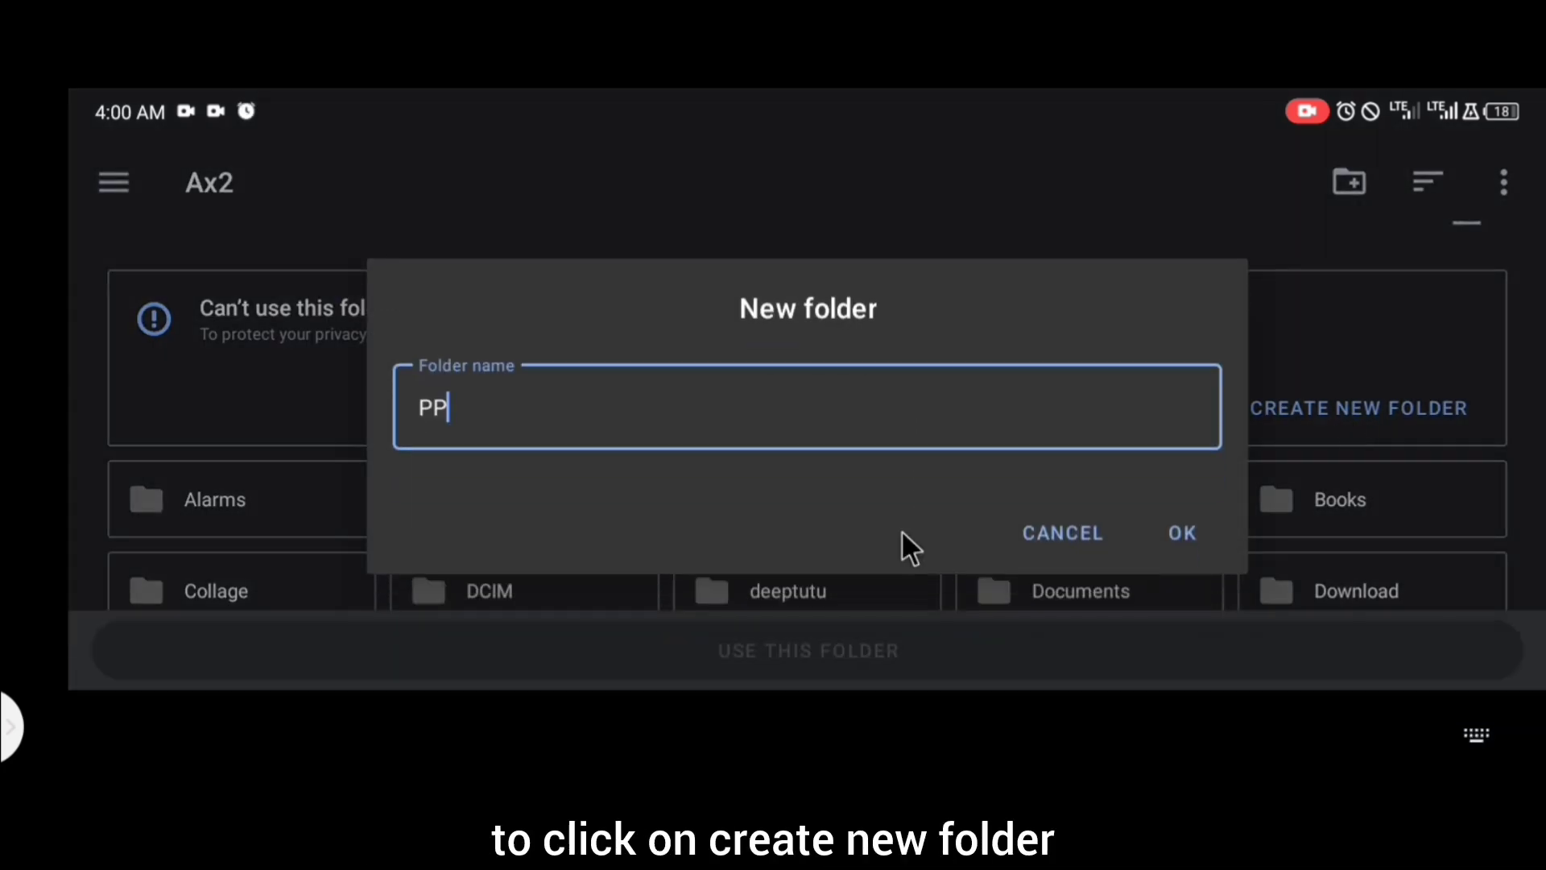
{"action": "type", "text": "SSPP GAMES"}
{"action": "left_click", "coordinate": [1180, 535]}
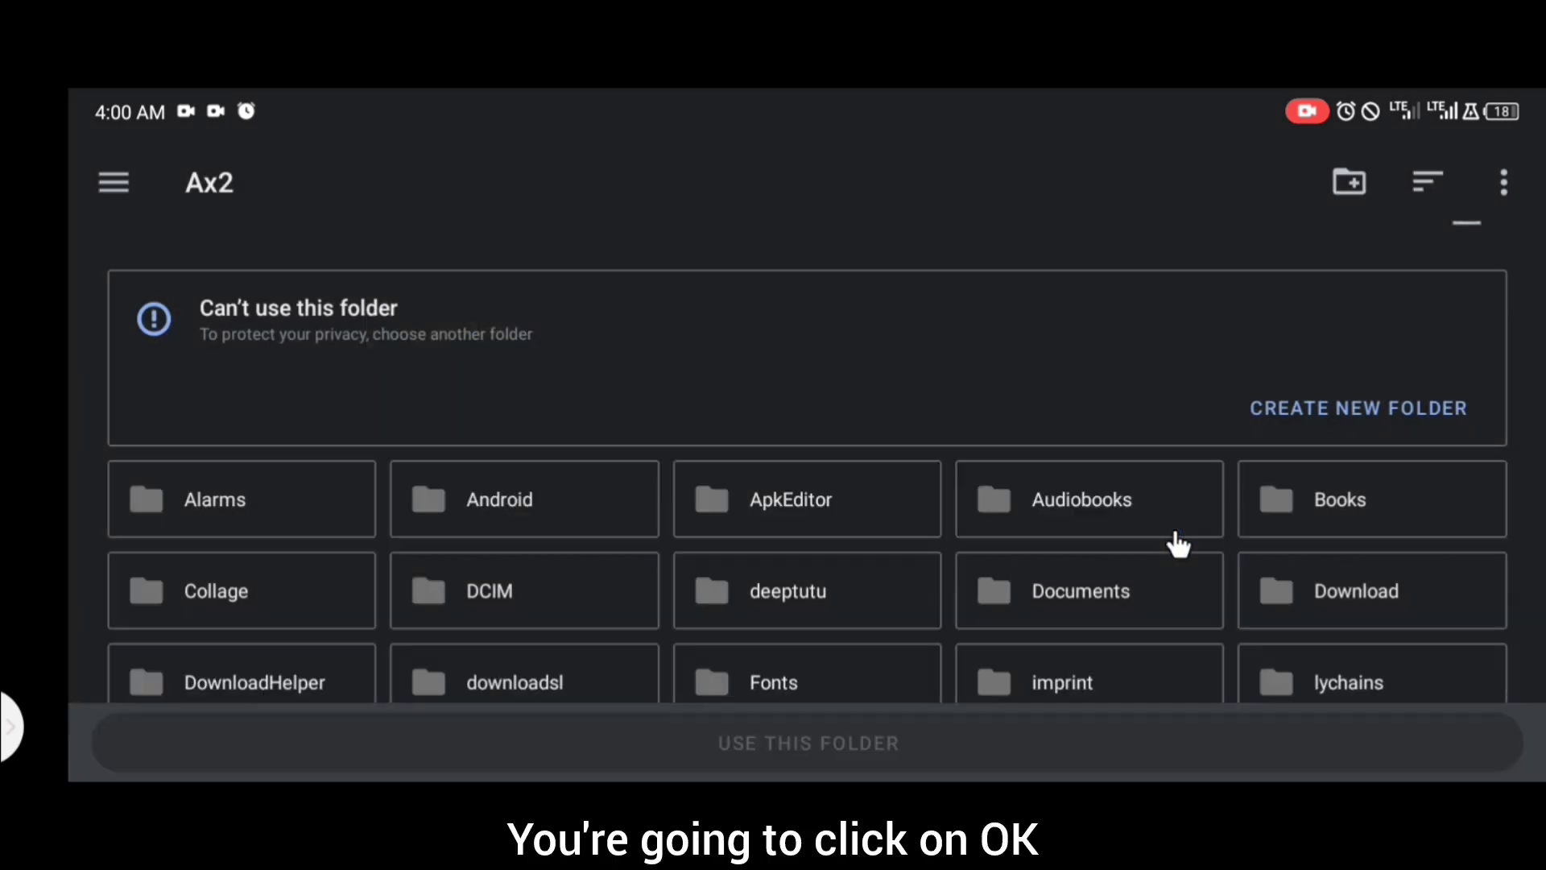
Use PPSSPP GAMES as the PSP data folder, grant access, and reach the Games screen.
{"action": "left_click", "coordinate": [777, 761]}
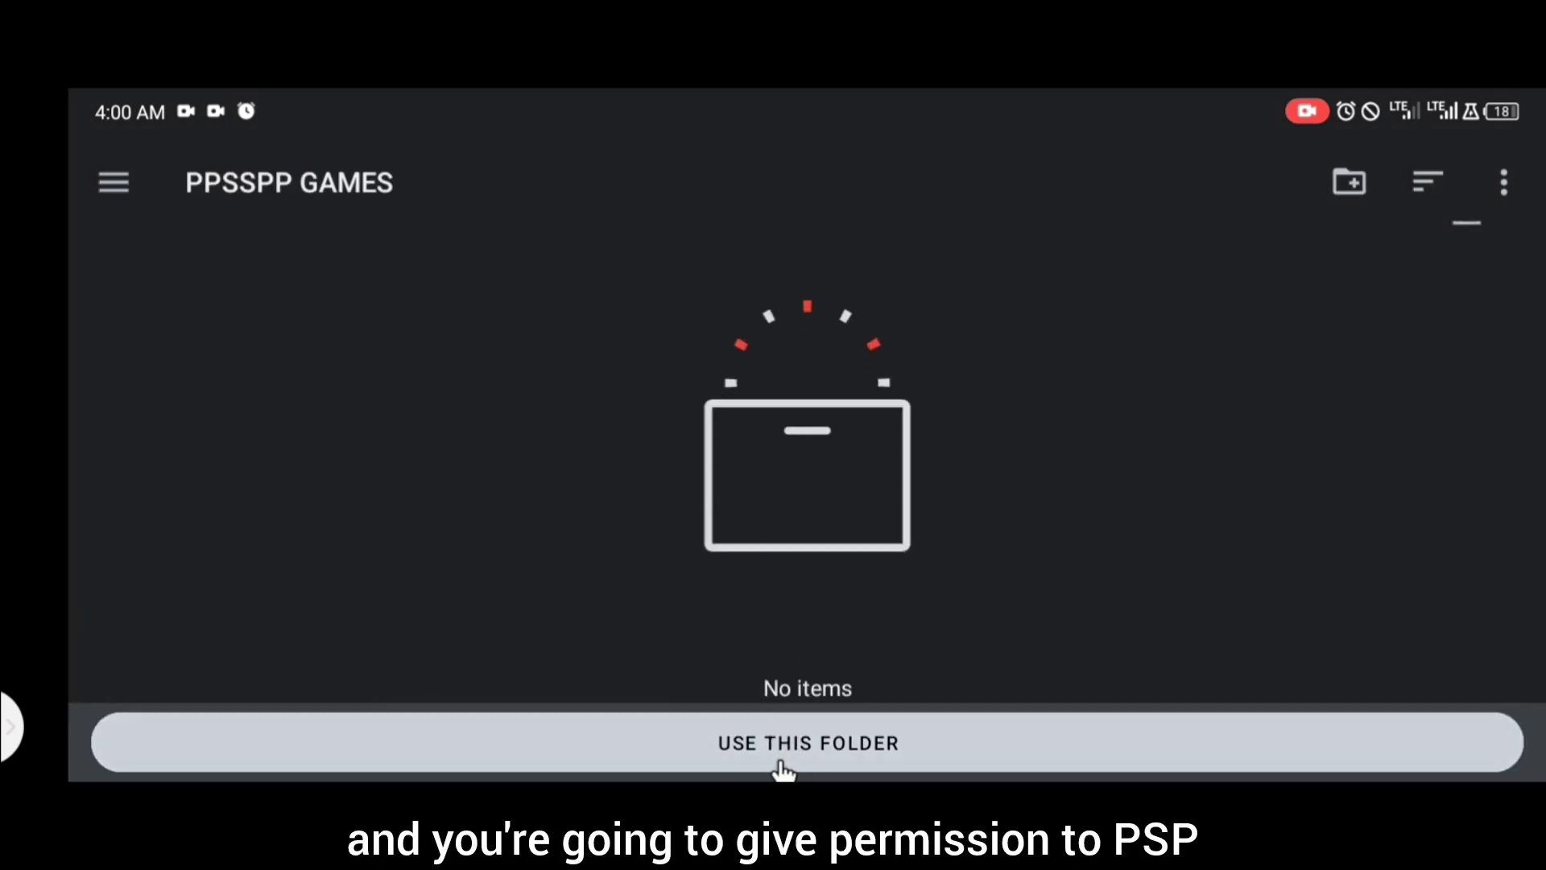
{"action": "left_click", "coordinate": [792, 761]}
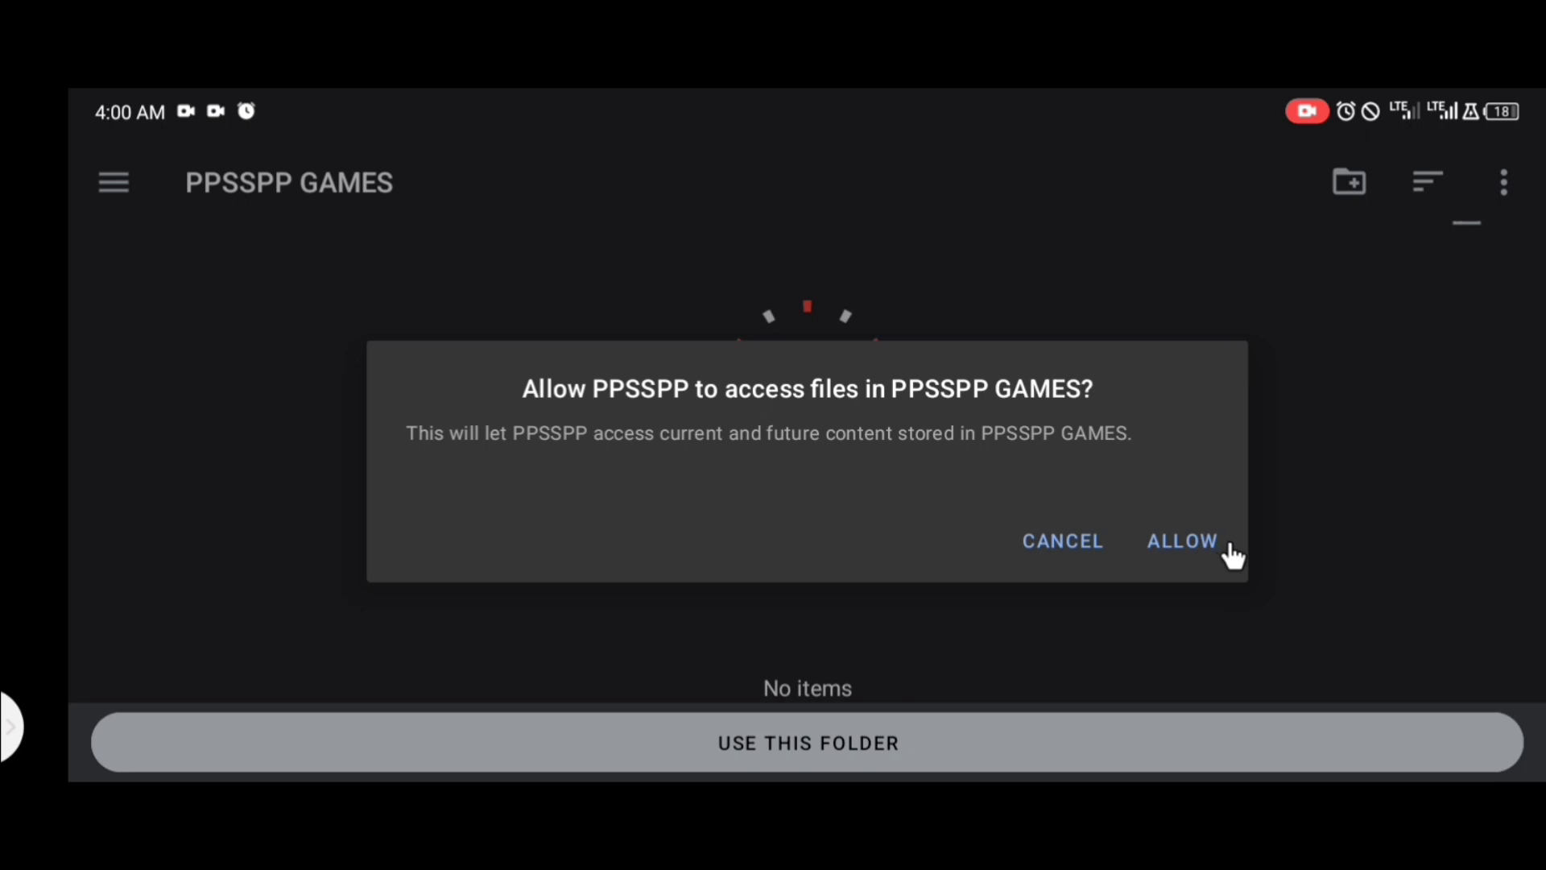
{"action": "left_click", "coordinate": [1186, 546]}
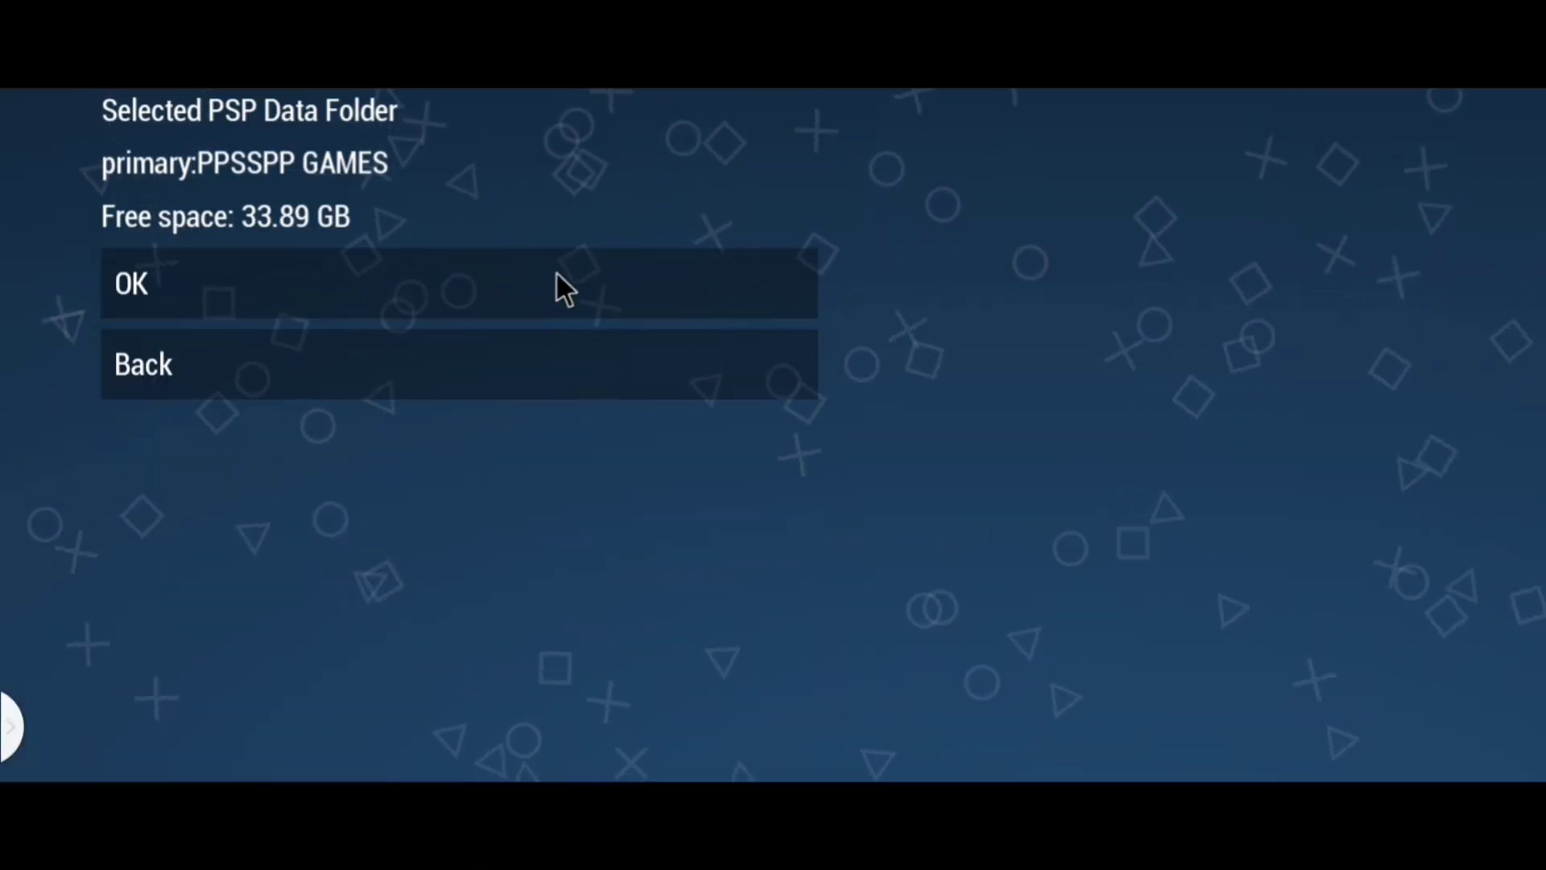
{"action": "left_click", "coordinate": [536, 283]}
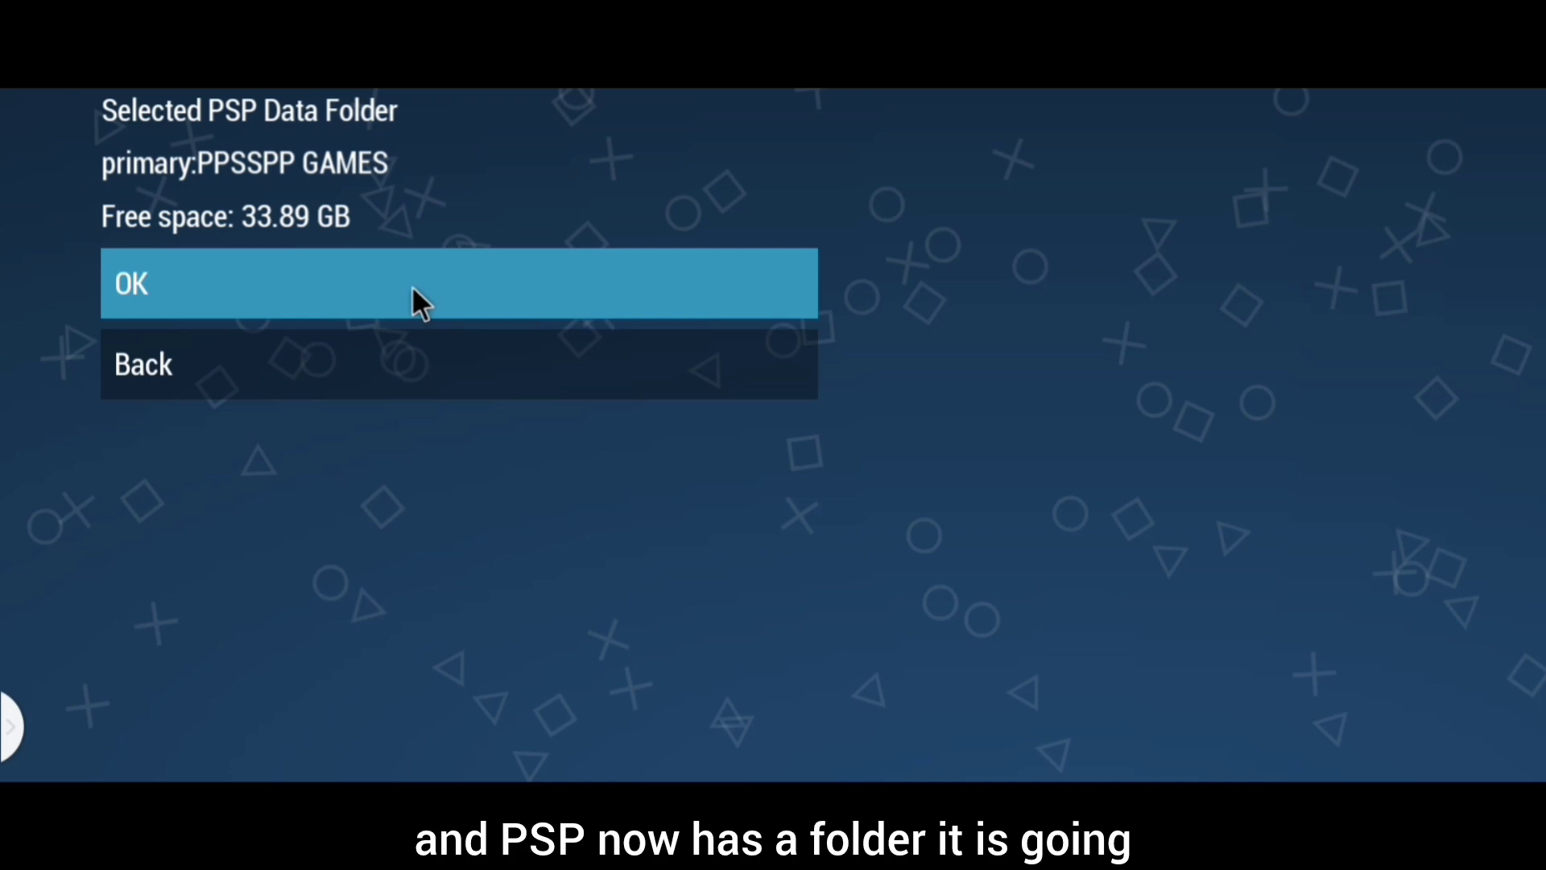
{"action": "left_click", "coordinate": [457, 283]}
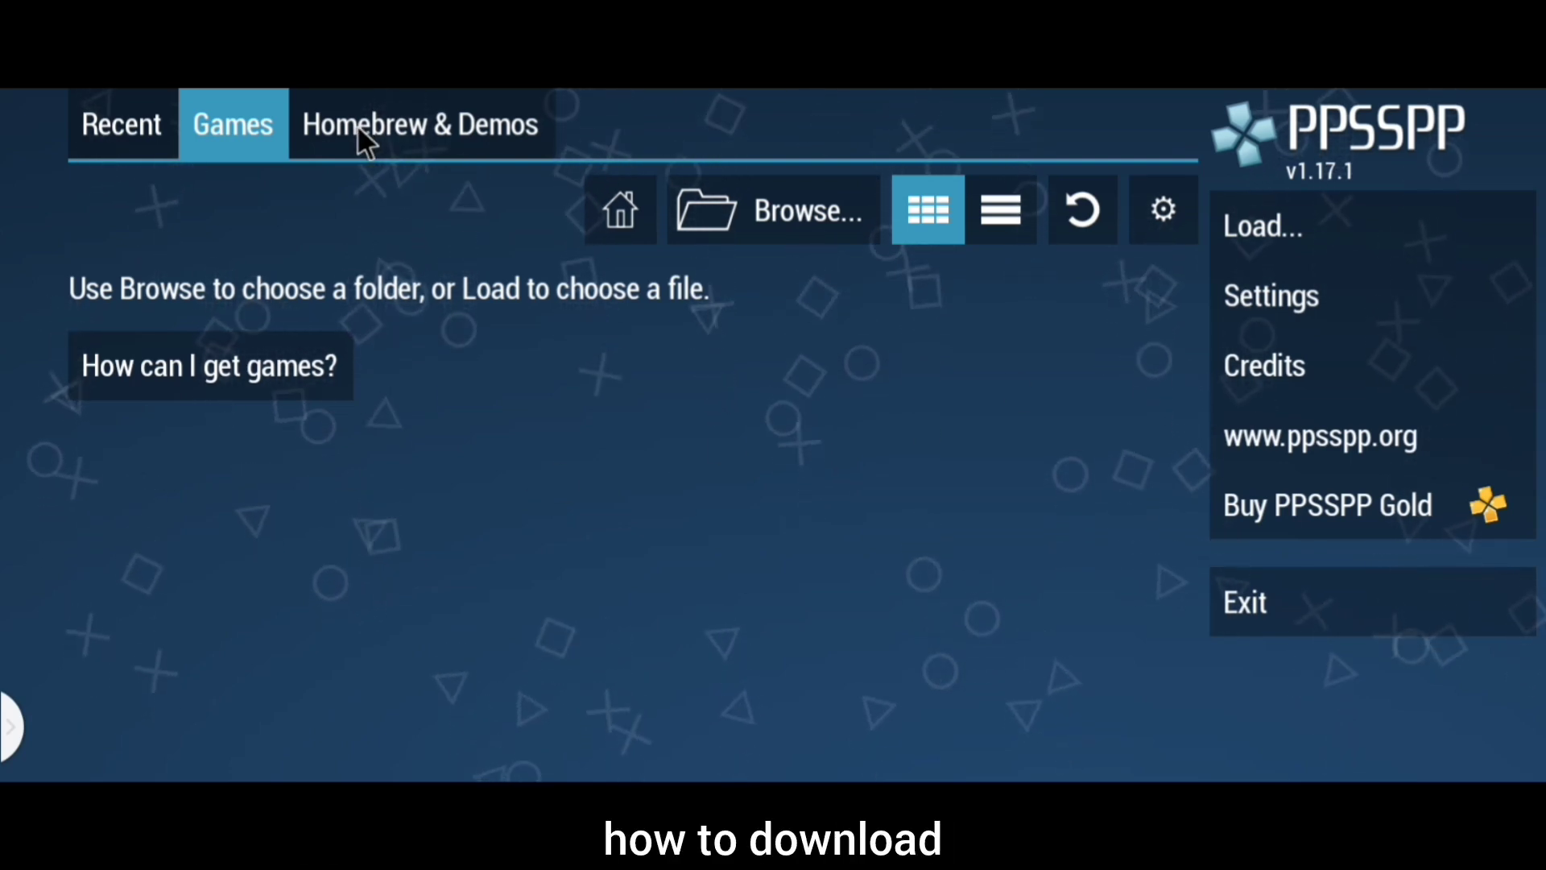
Install Battlegrounds 3 from the PPSSPP Homebrew Store under Homebrew & Demos.
{"action": "left_click", "coordinate": [419, 127]}
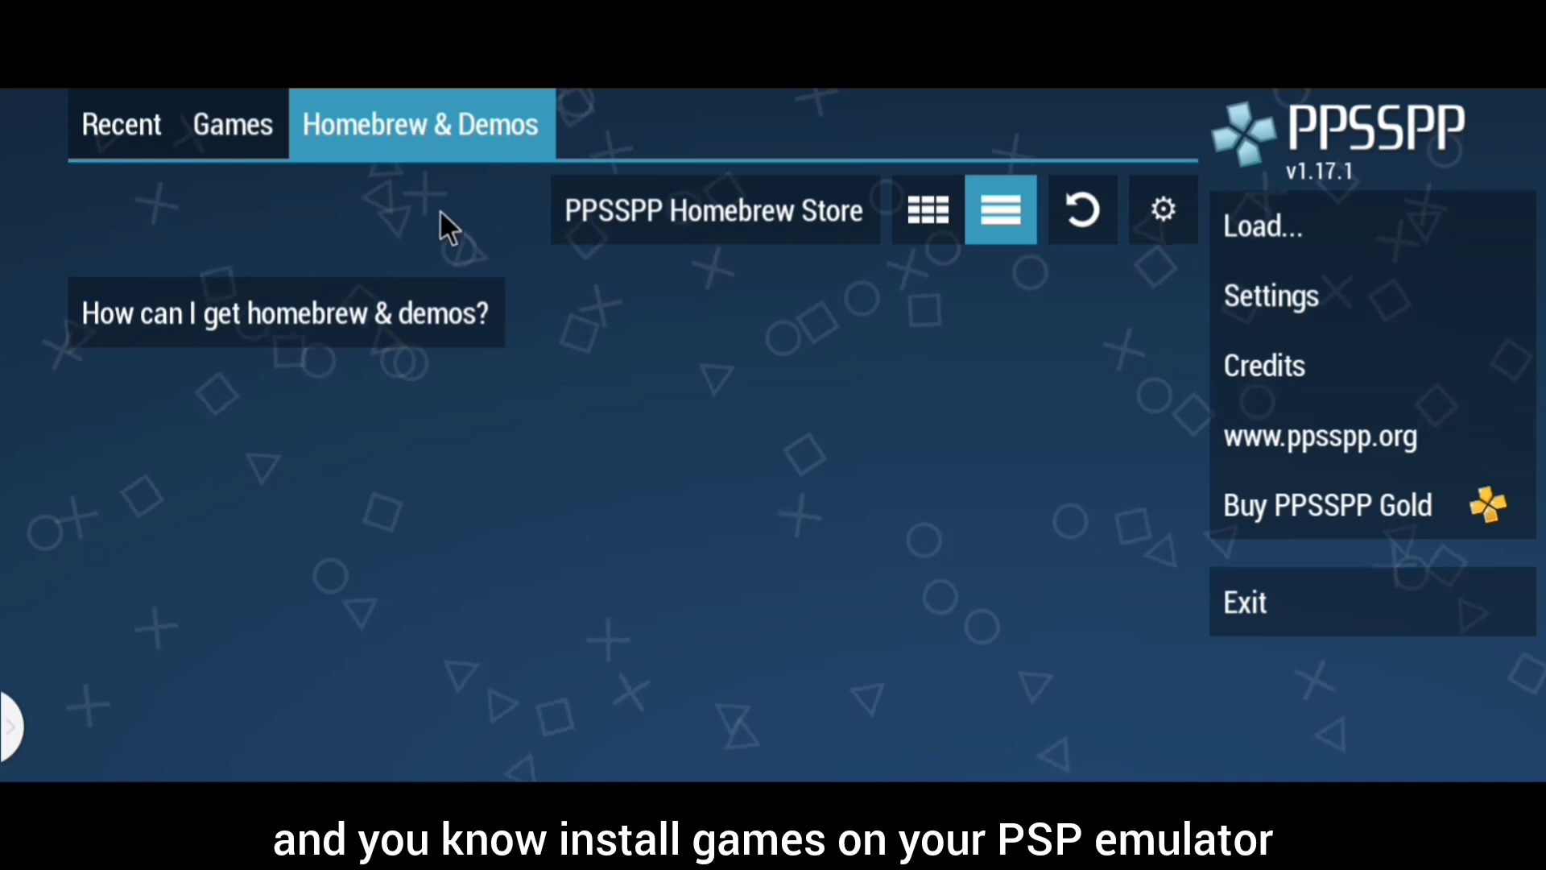
{"action": "left_click", "coordinate": [631, 211]}
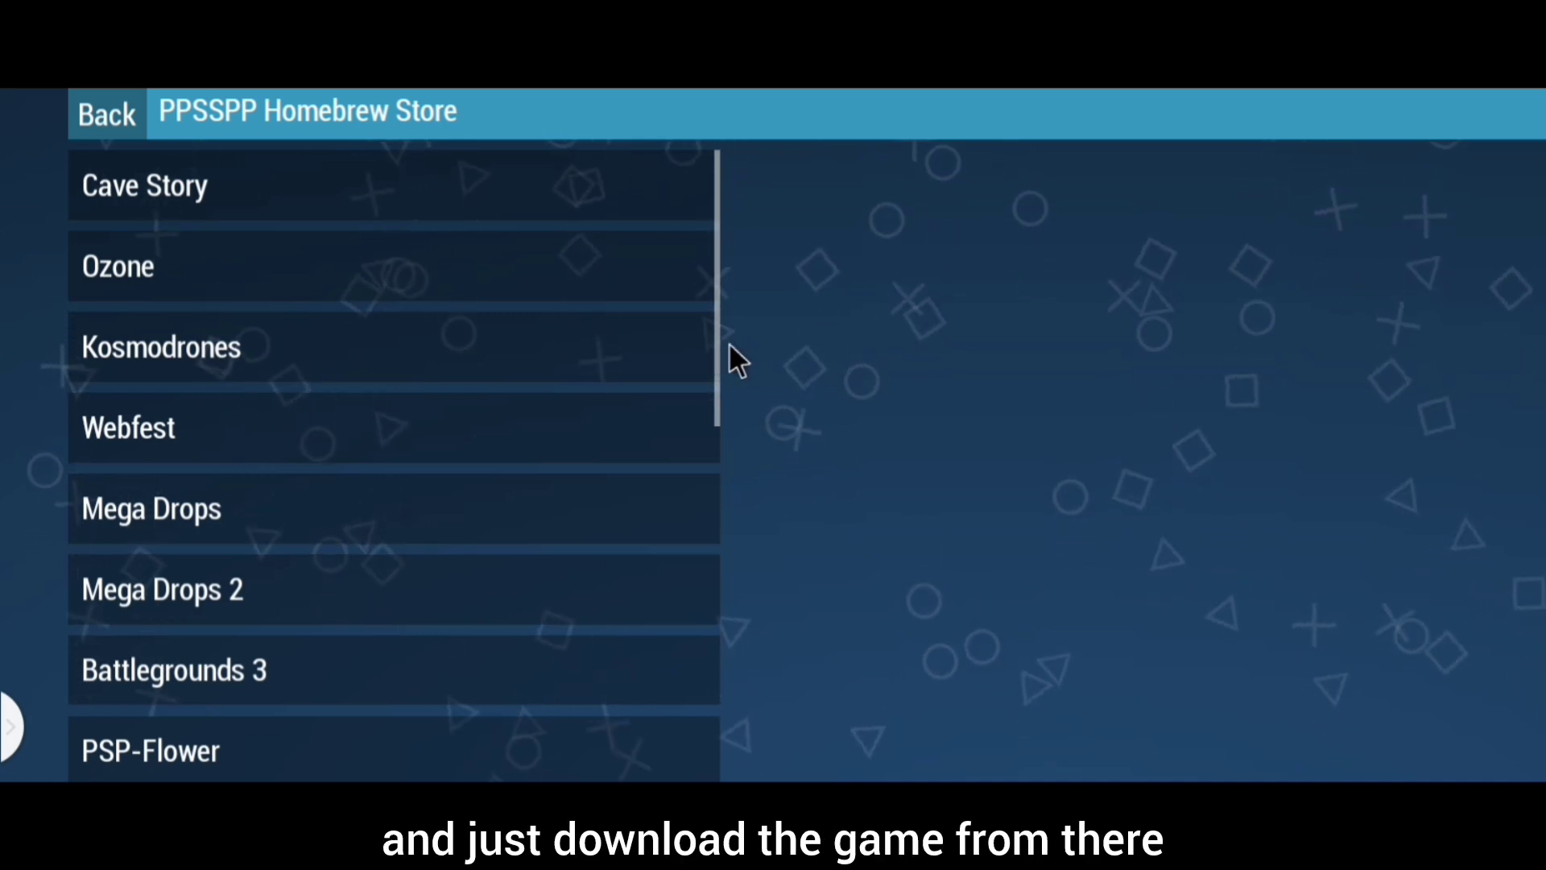
{"action": "left_click_drag", "start_coordinate": [716, 356], "coordinate": [741, 524]}
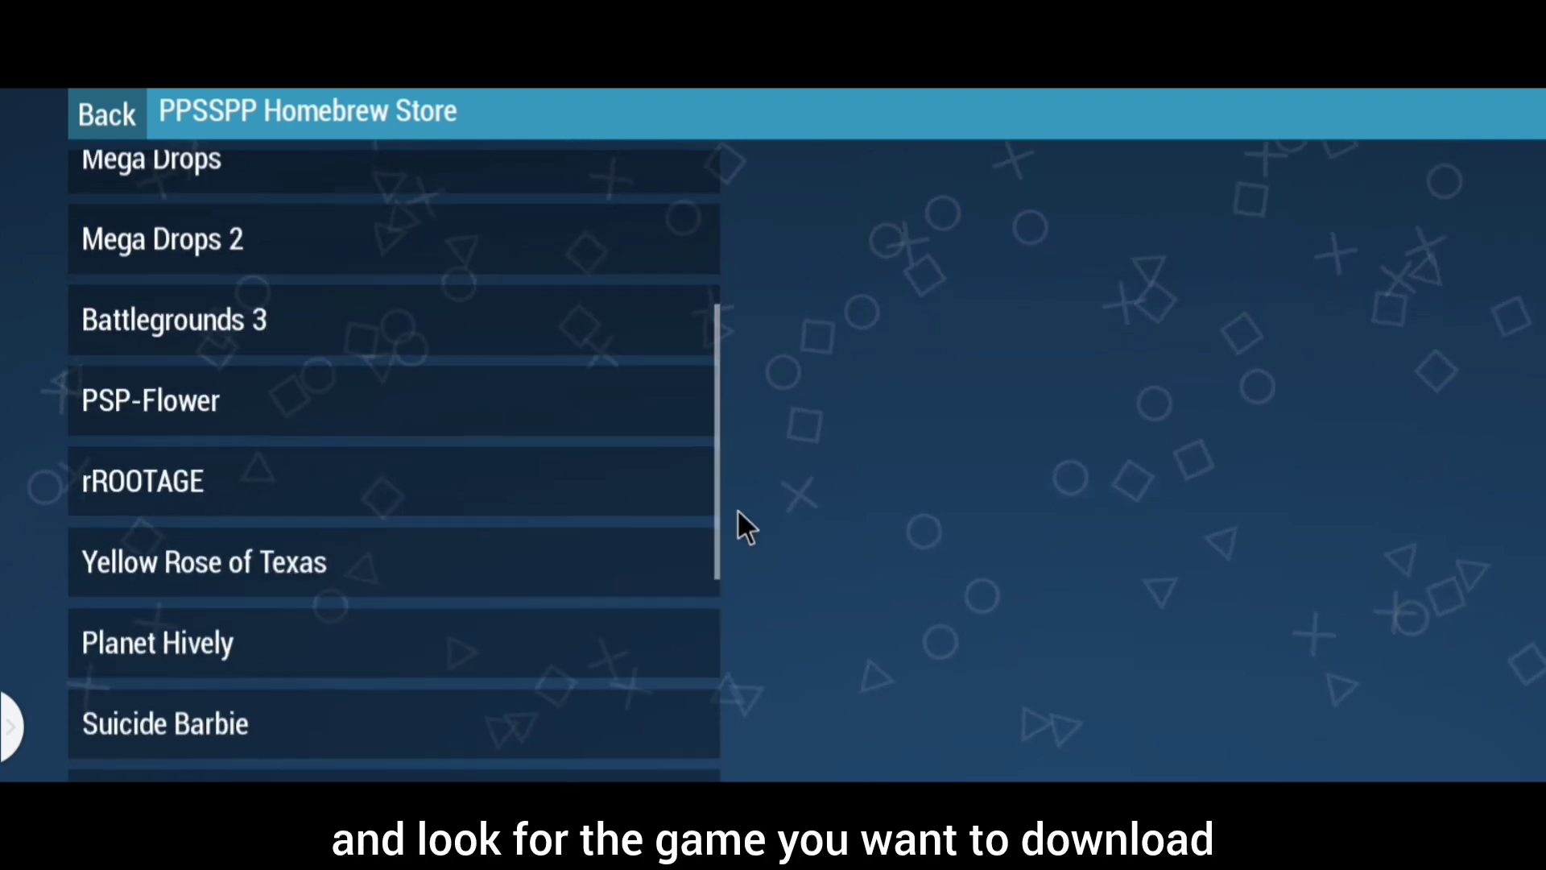
{"action": "left_click", "coordinate": [610, 336]}
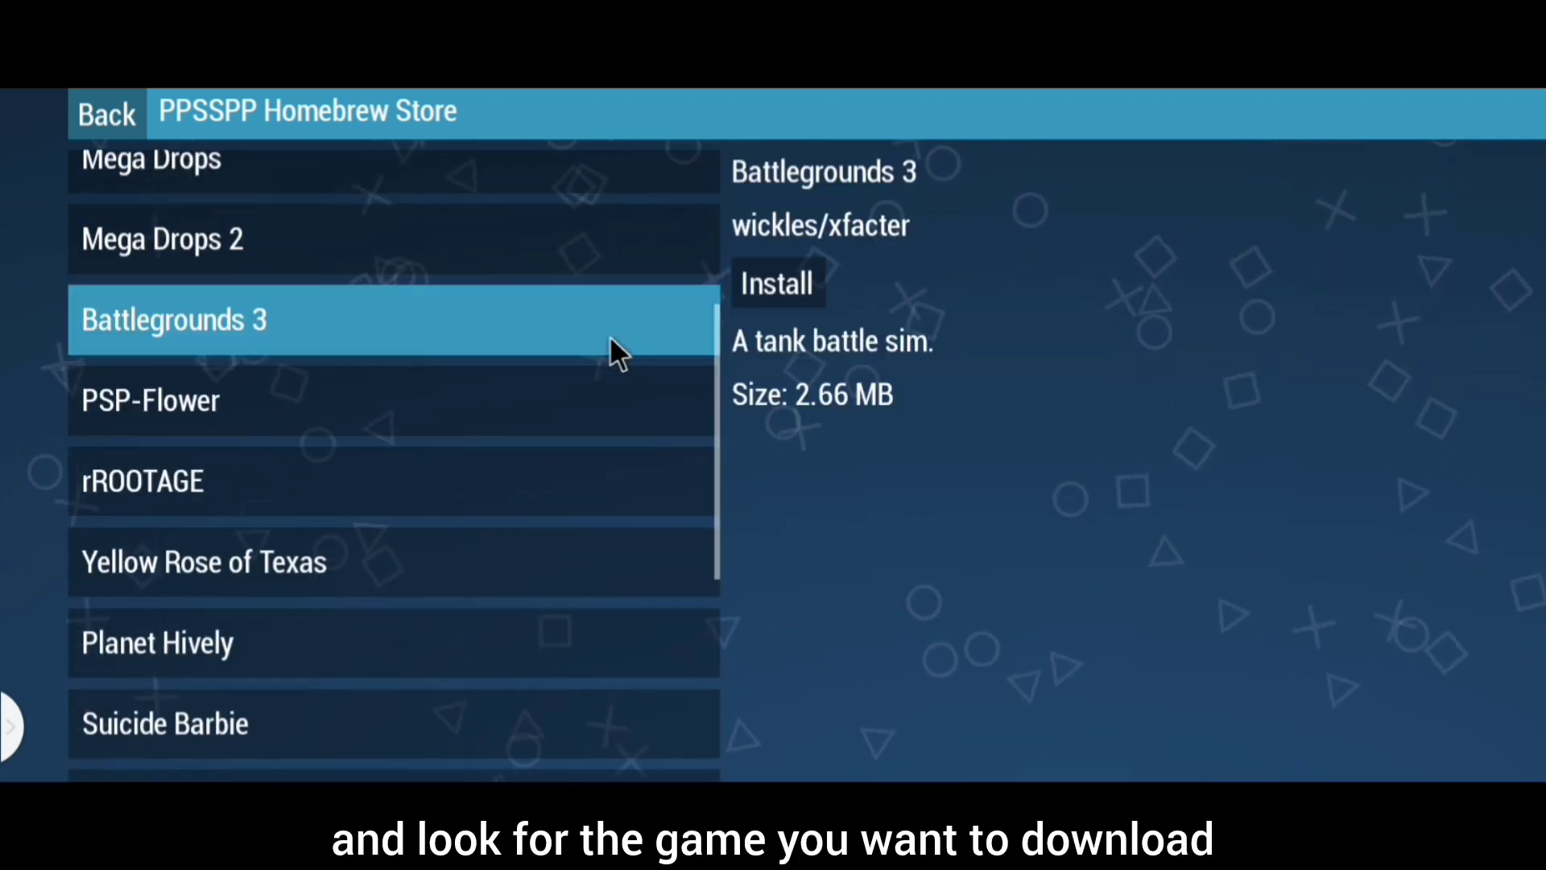
{"action": "left_click", "coordinate": [793, 285]}
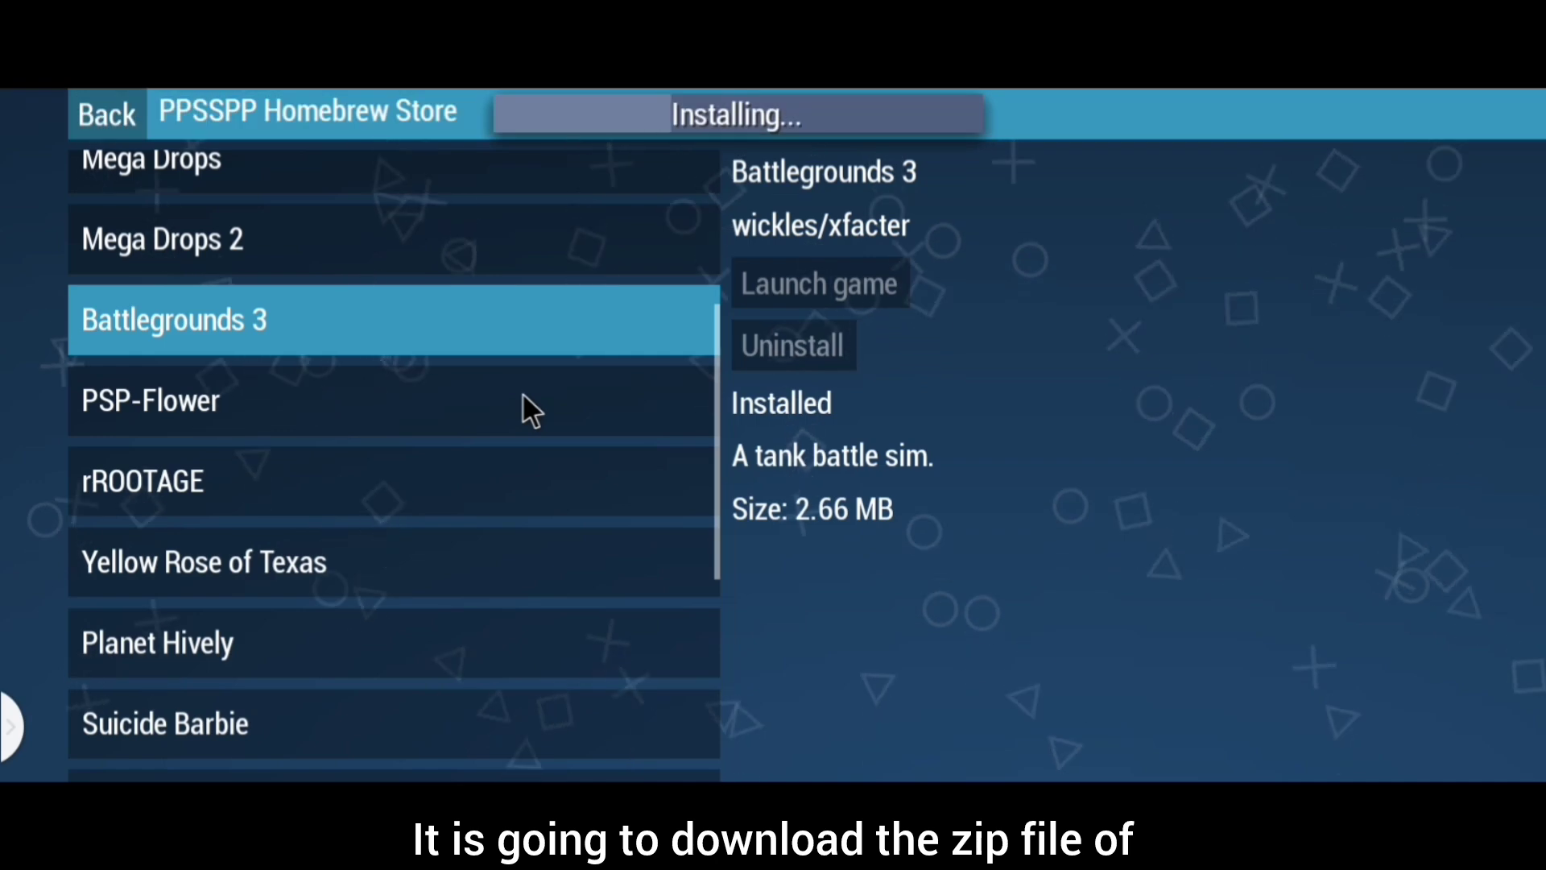
{"action": "left_click", "coordinate": [81, 104]}
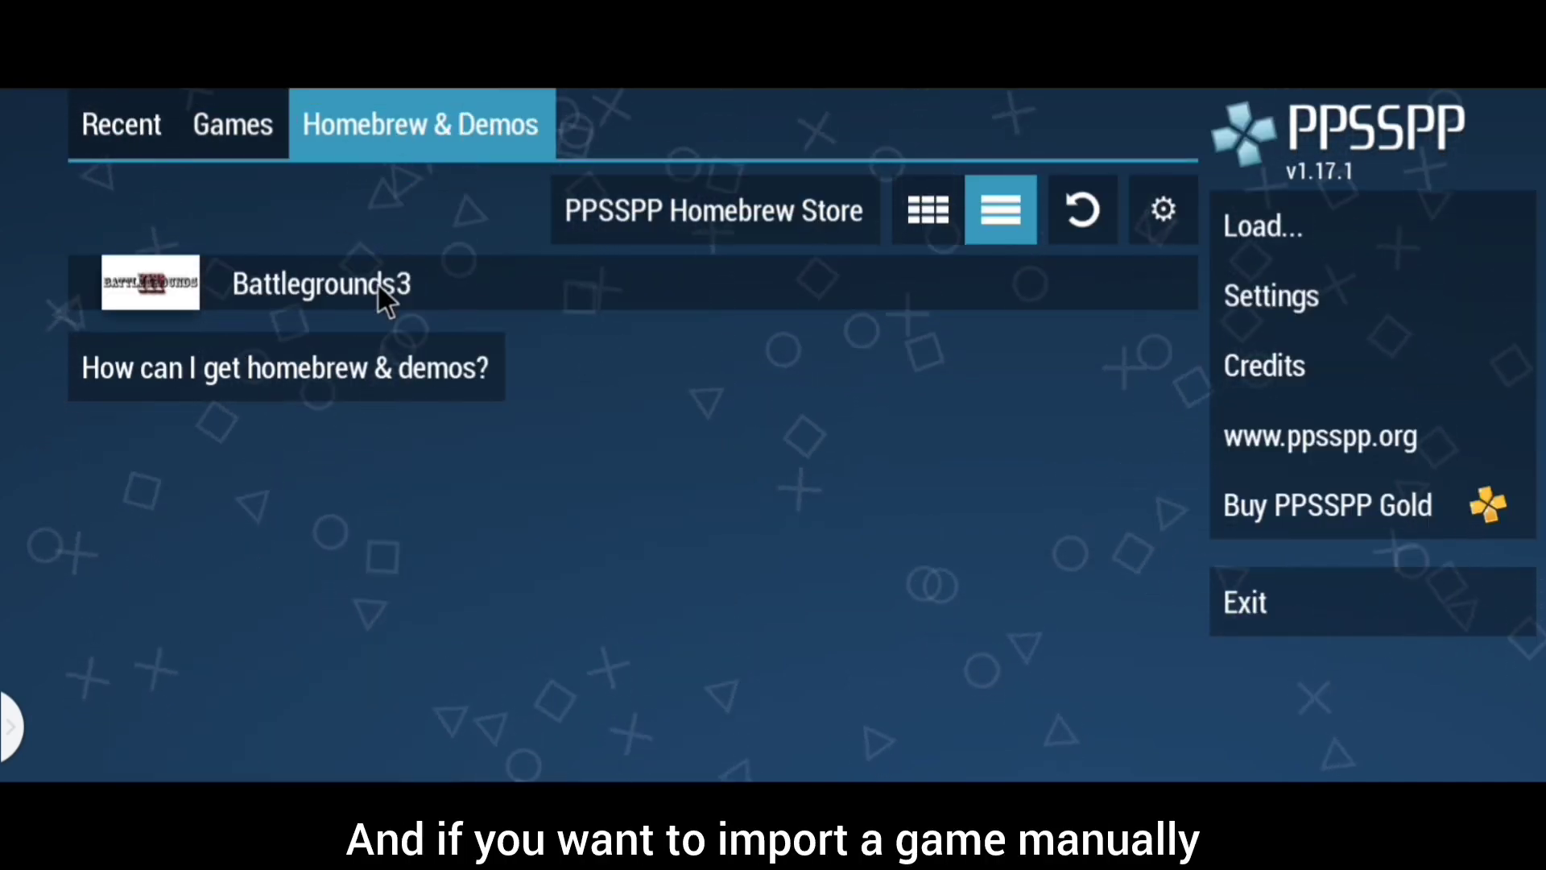
Browse to the PPSSPP GAMES folder on the Games tab and allow PPSSPP access.
{"action": "left_click", "coordinate": [255, 116]}
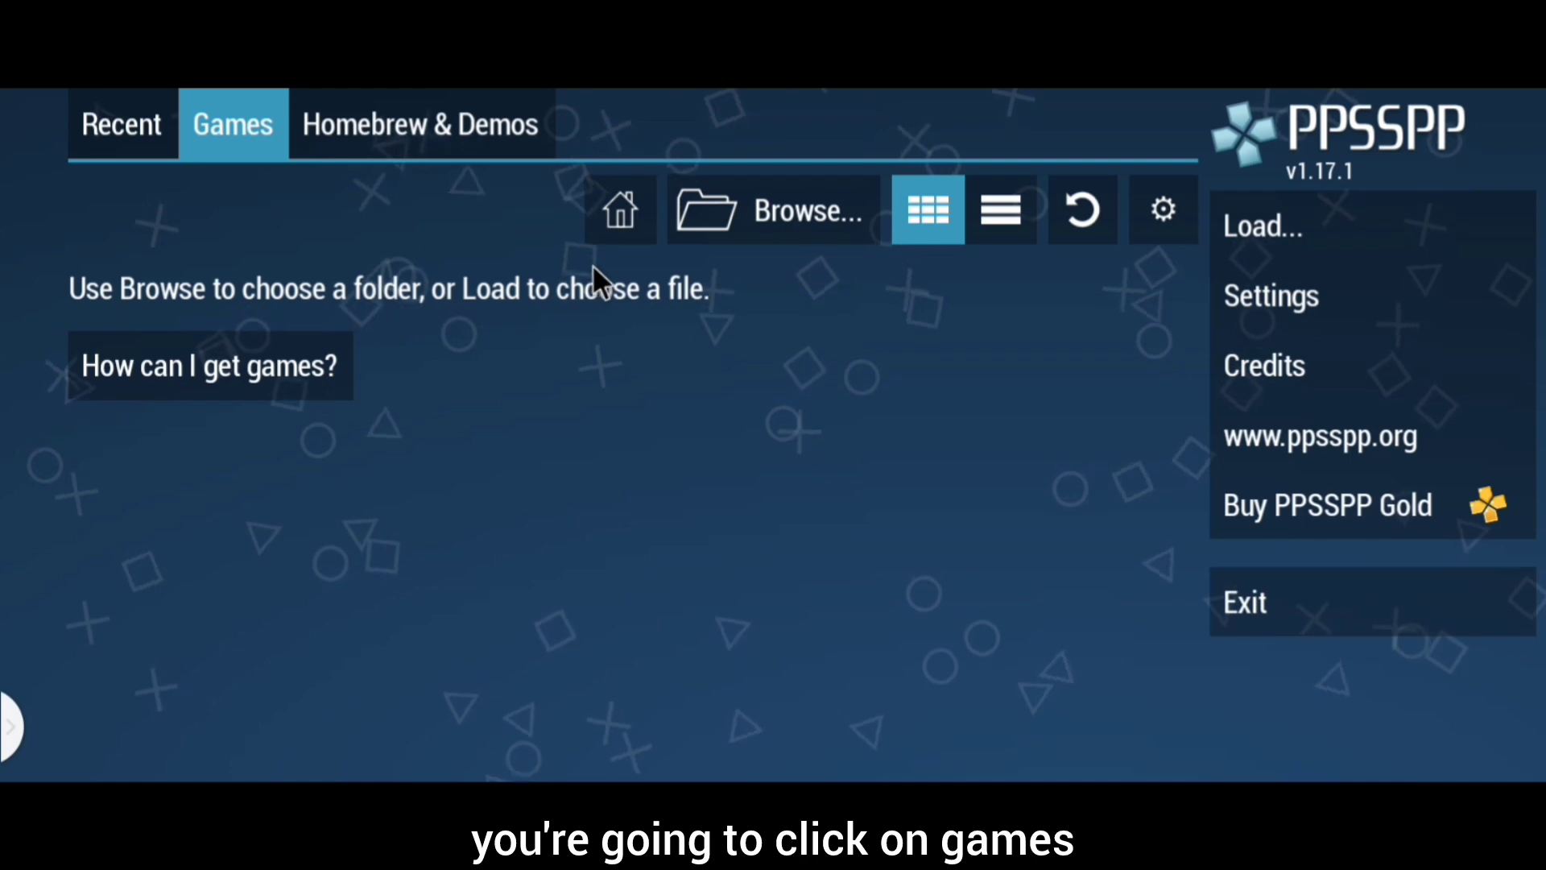
{"action": "left_click", "coordinate": [837, 216]}
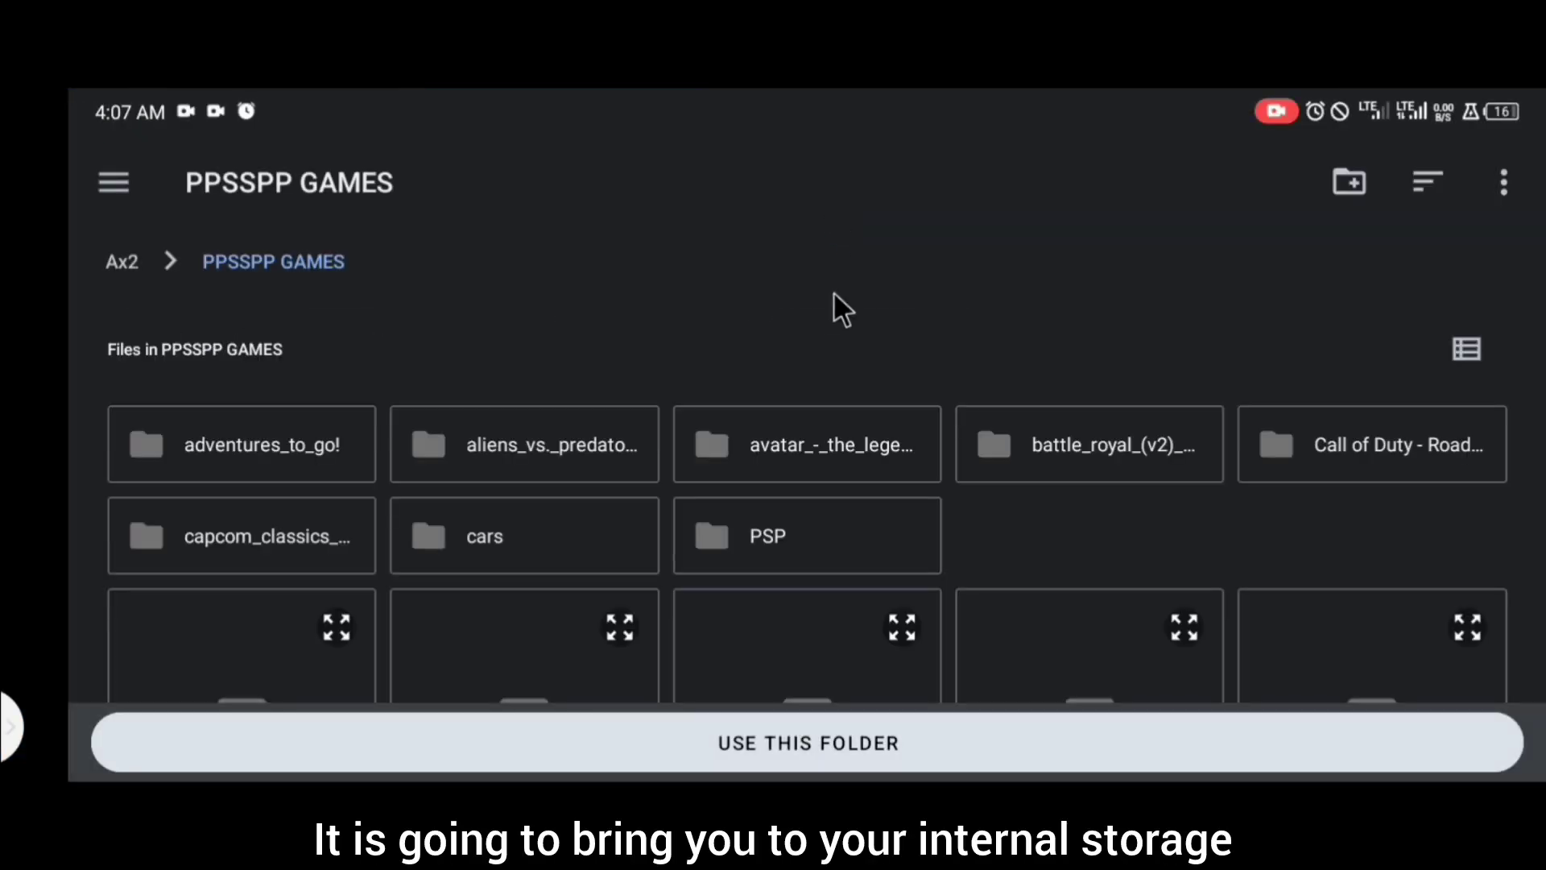
{"action": "left_click", "coordinate": [708, 744]}
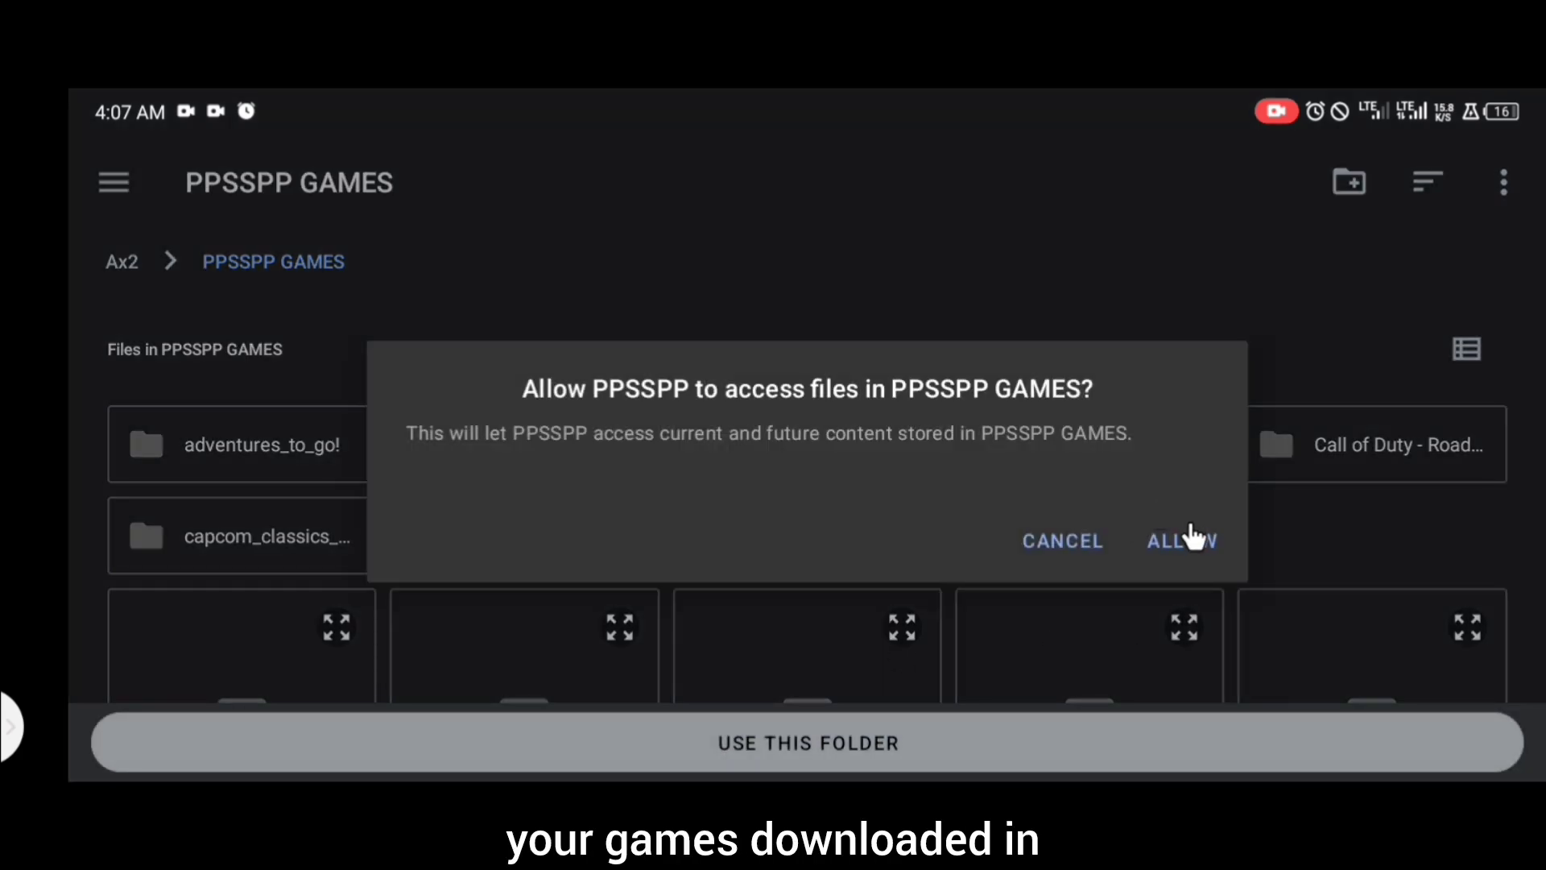
{"action": "left_click", "coordinate": [1192, 544]}
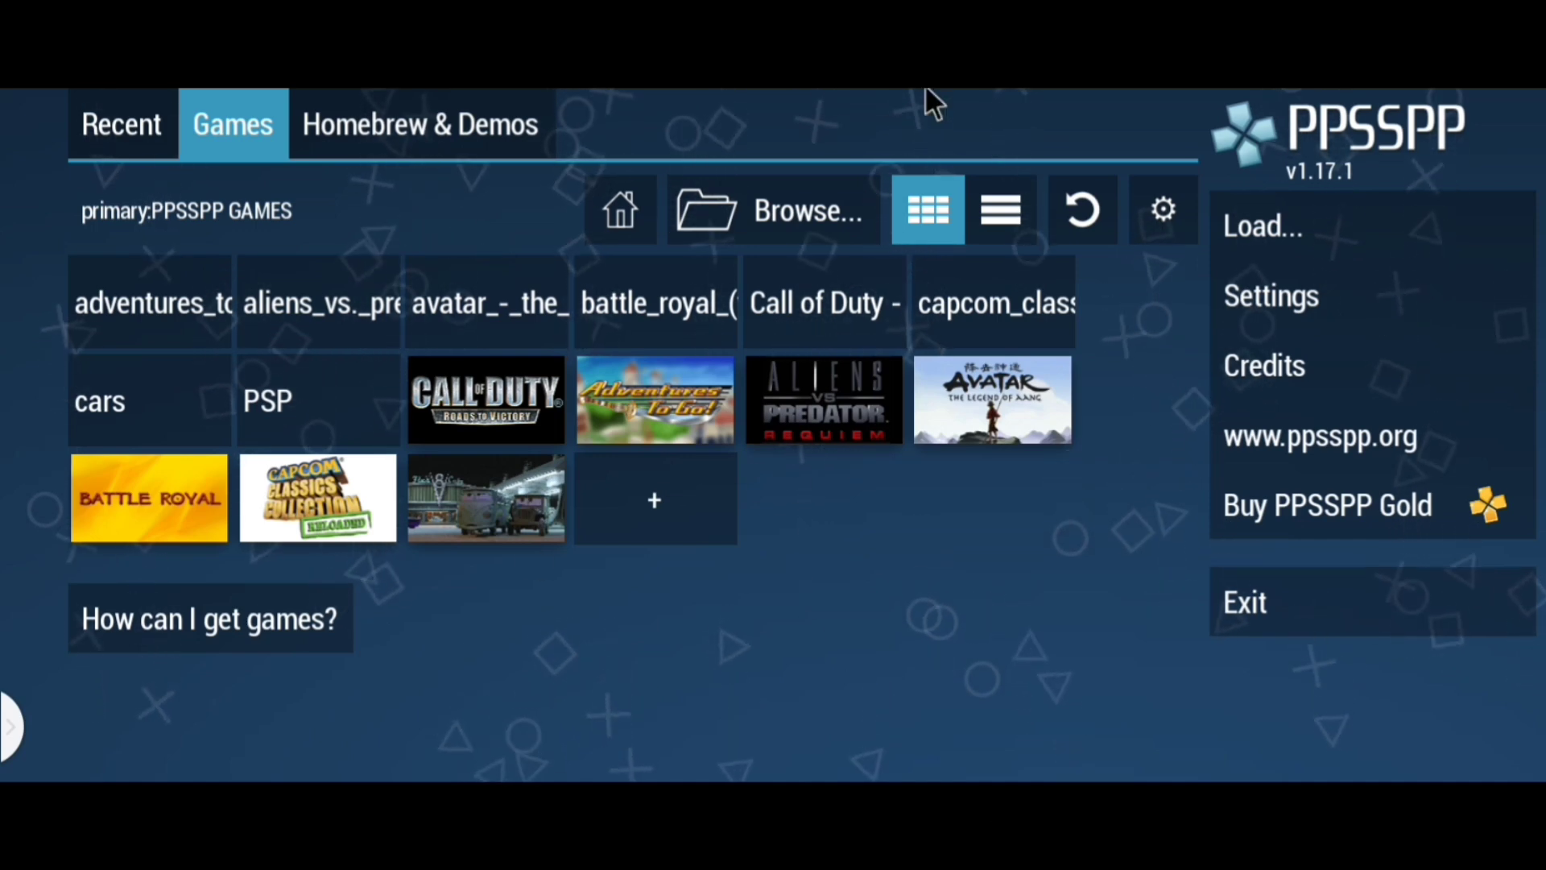
Set Graphics rendering resolution to 4x PSP (1080p) and keep the backend on Vulkan.
{"action": "left_click", "coordinate": [1324, 314]}
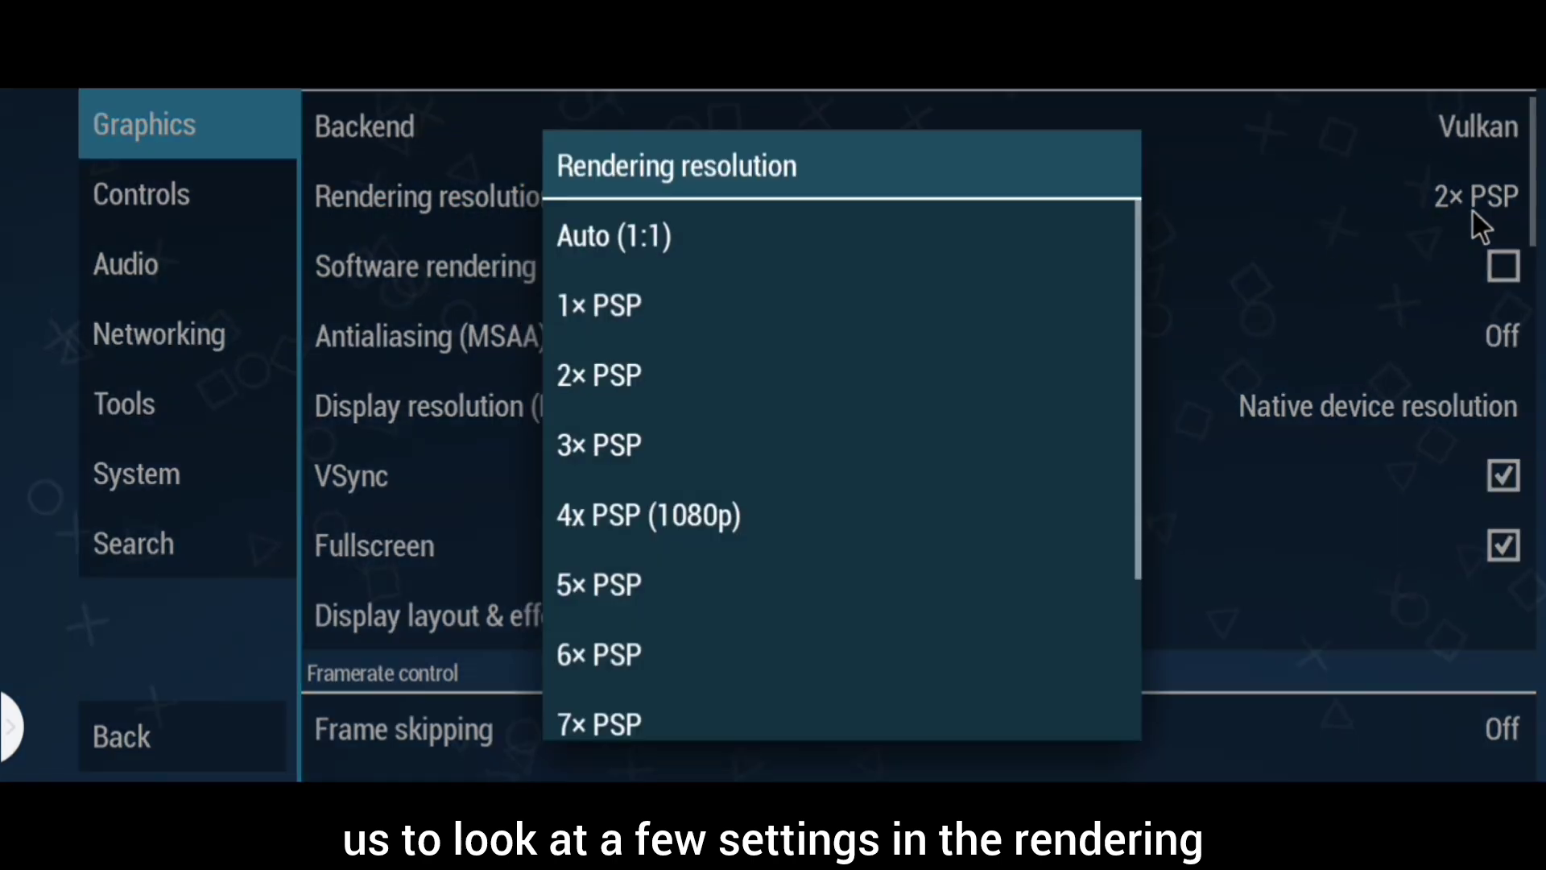
{"action": "left_click", "coordinate": [1471, 210]}
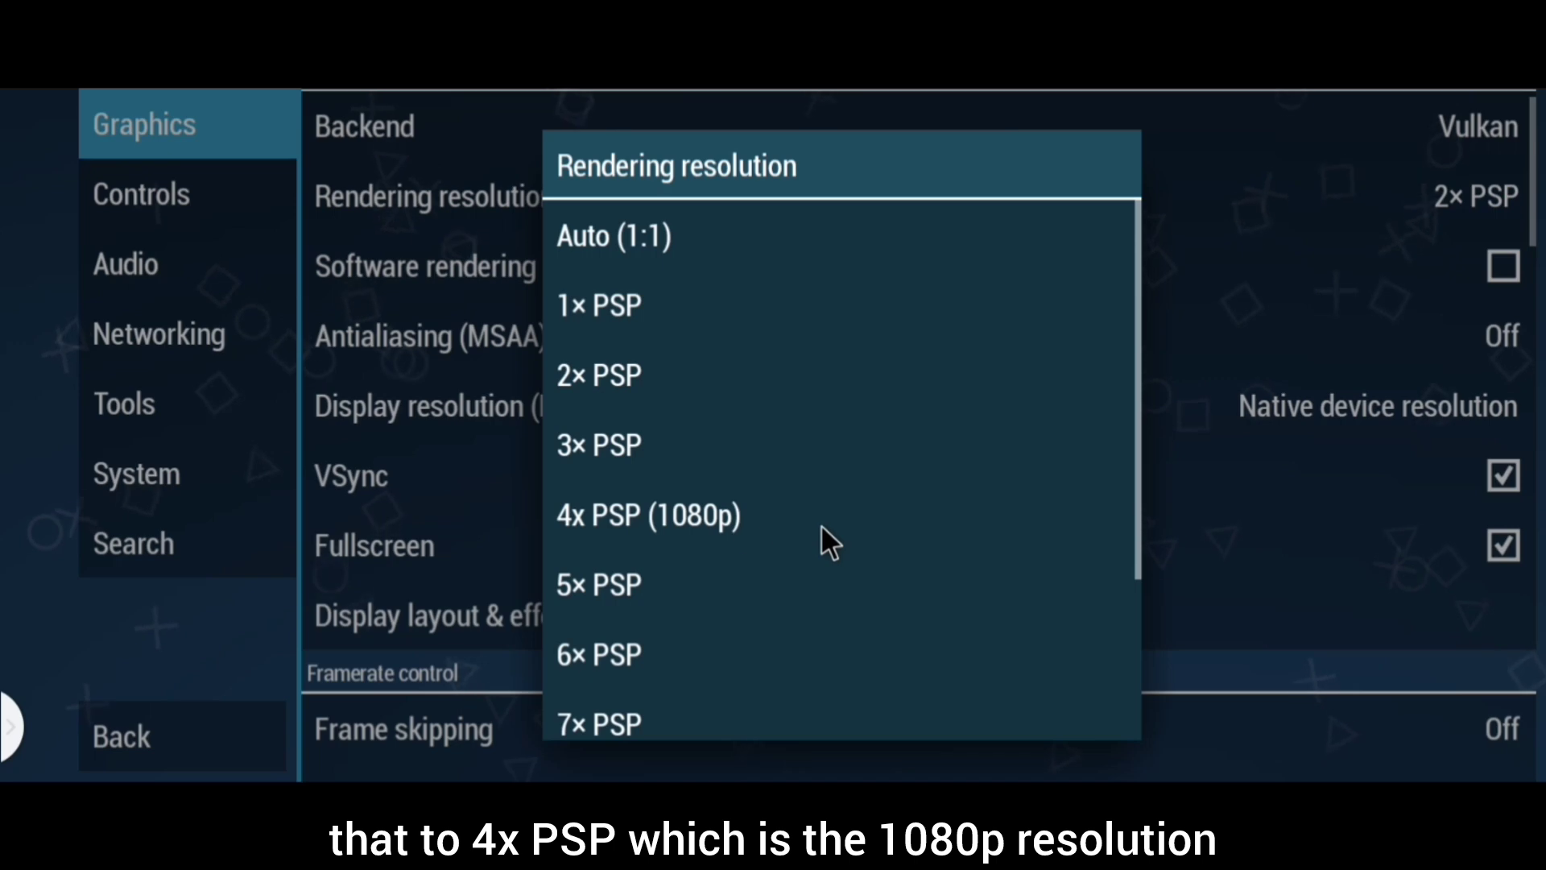
{"action": "left_click", "coordinate": [715, 513]}
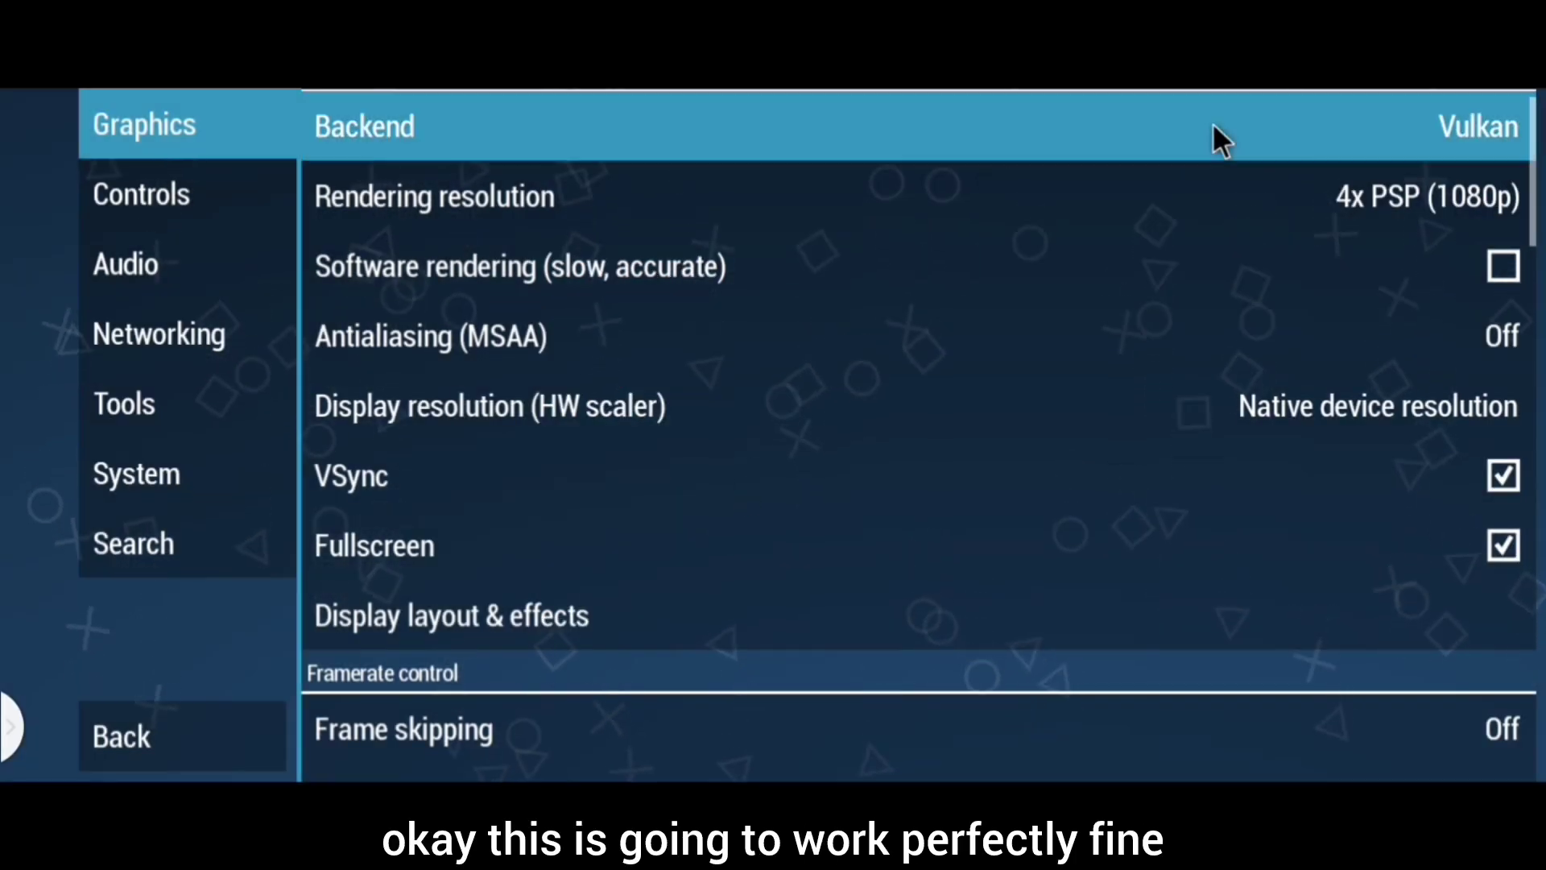
{"action": "left_click", "coordinate": [1213, 140]}
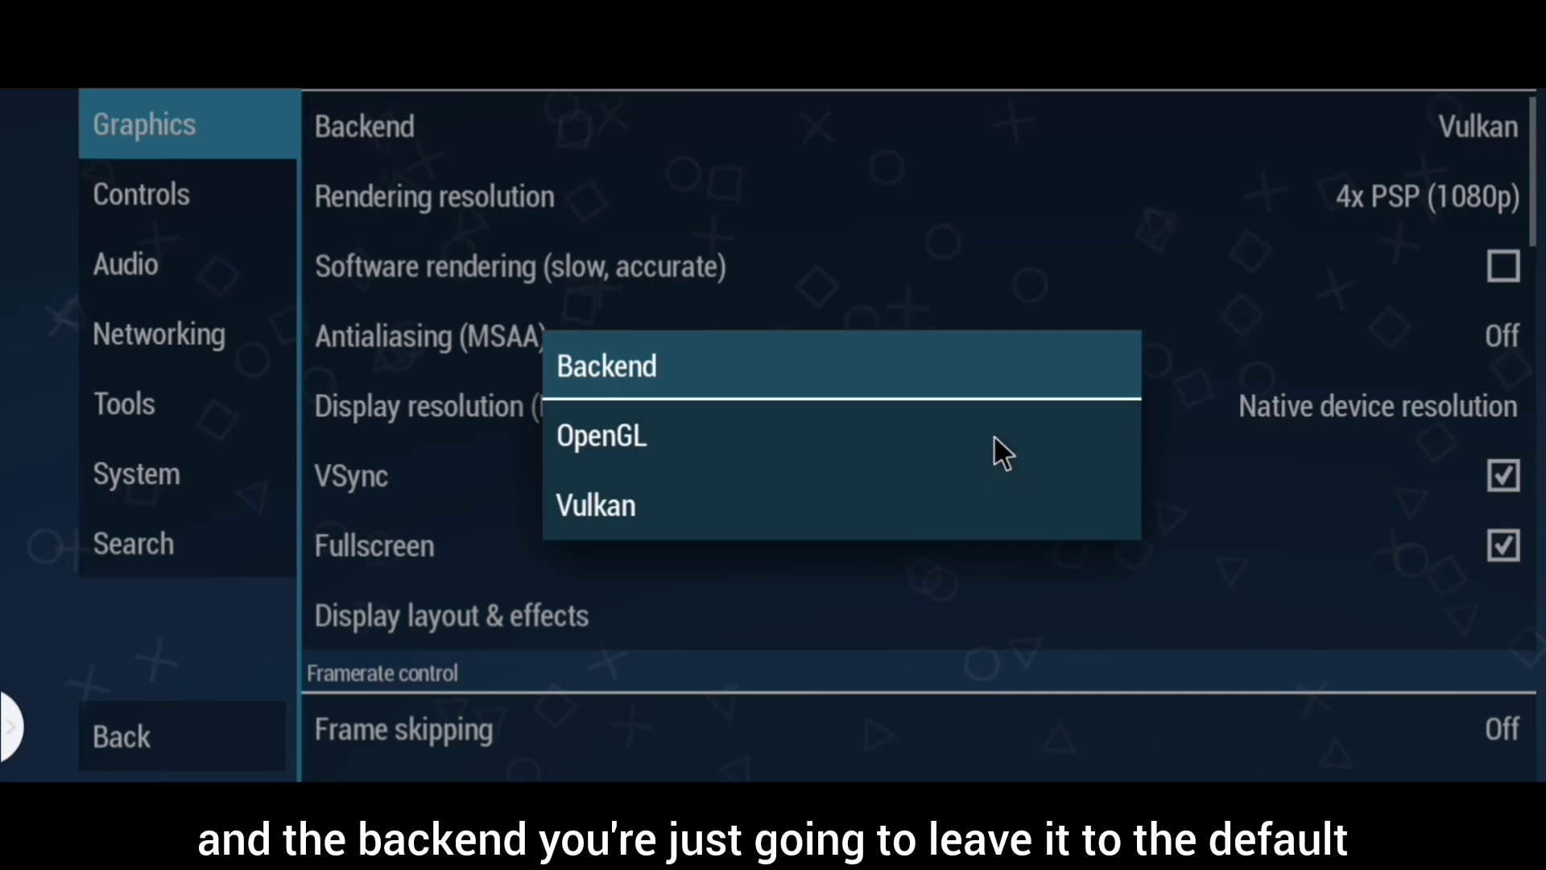
{"action": "left_click", "coordinate": [988, 515]}
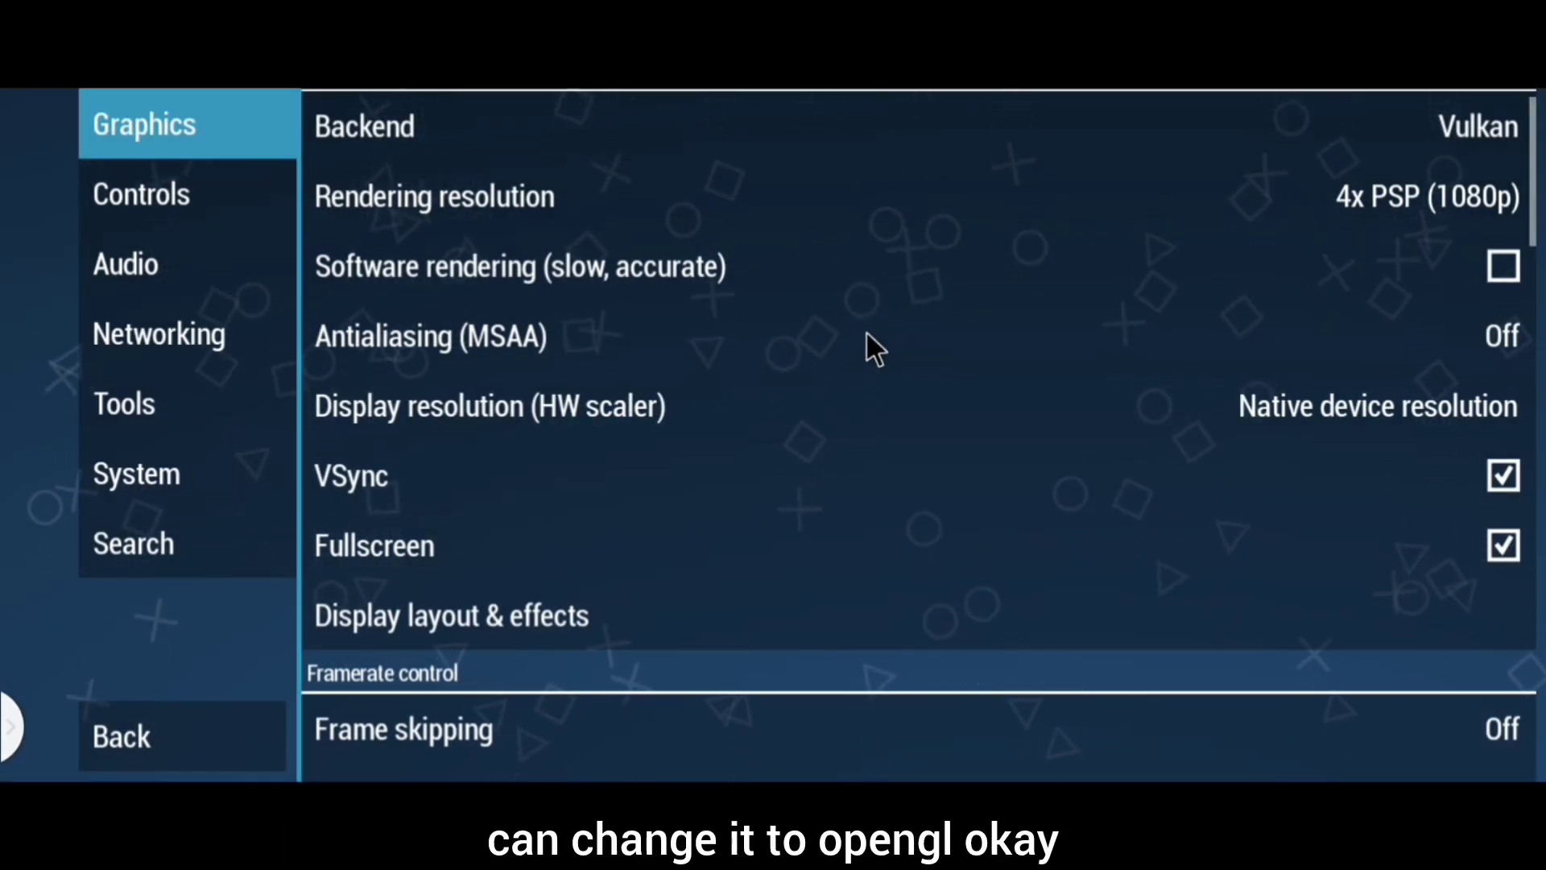
{"action": "left_click_drag", "start_coordinate": [1537, 242], "coordinate": [1541, 316]}
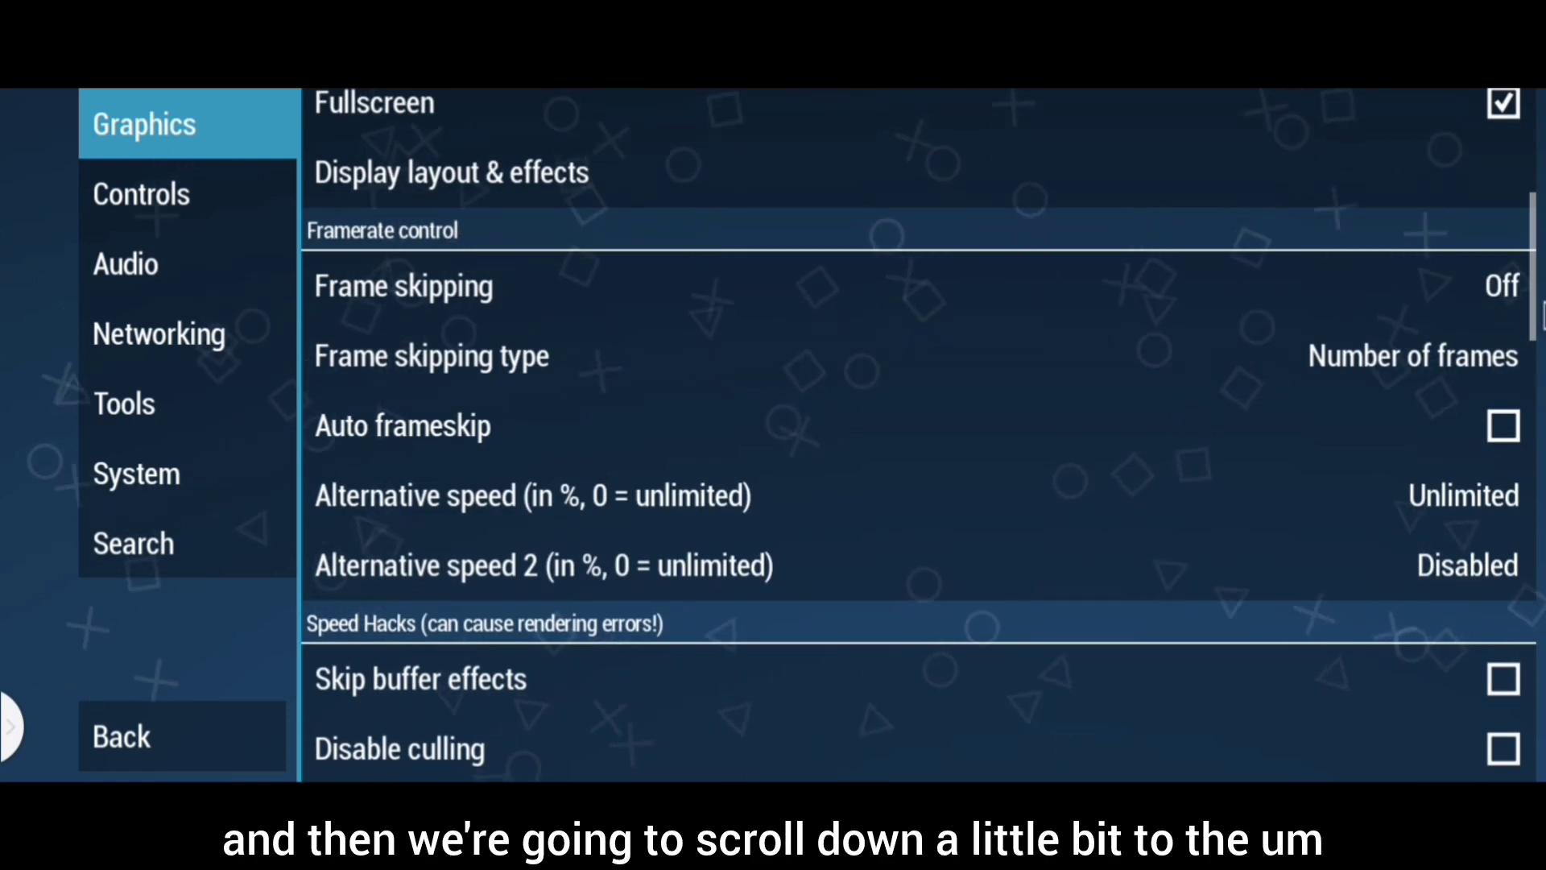
Set frame skipping to 1 and enable the Show FPS counter and Show Speed overlays.
{"action": "left_click", "coordinate": [1479, 303]}
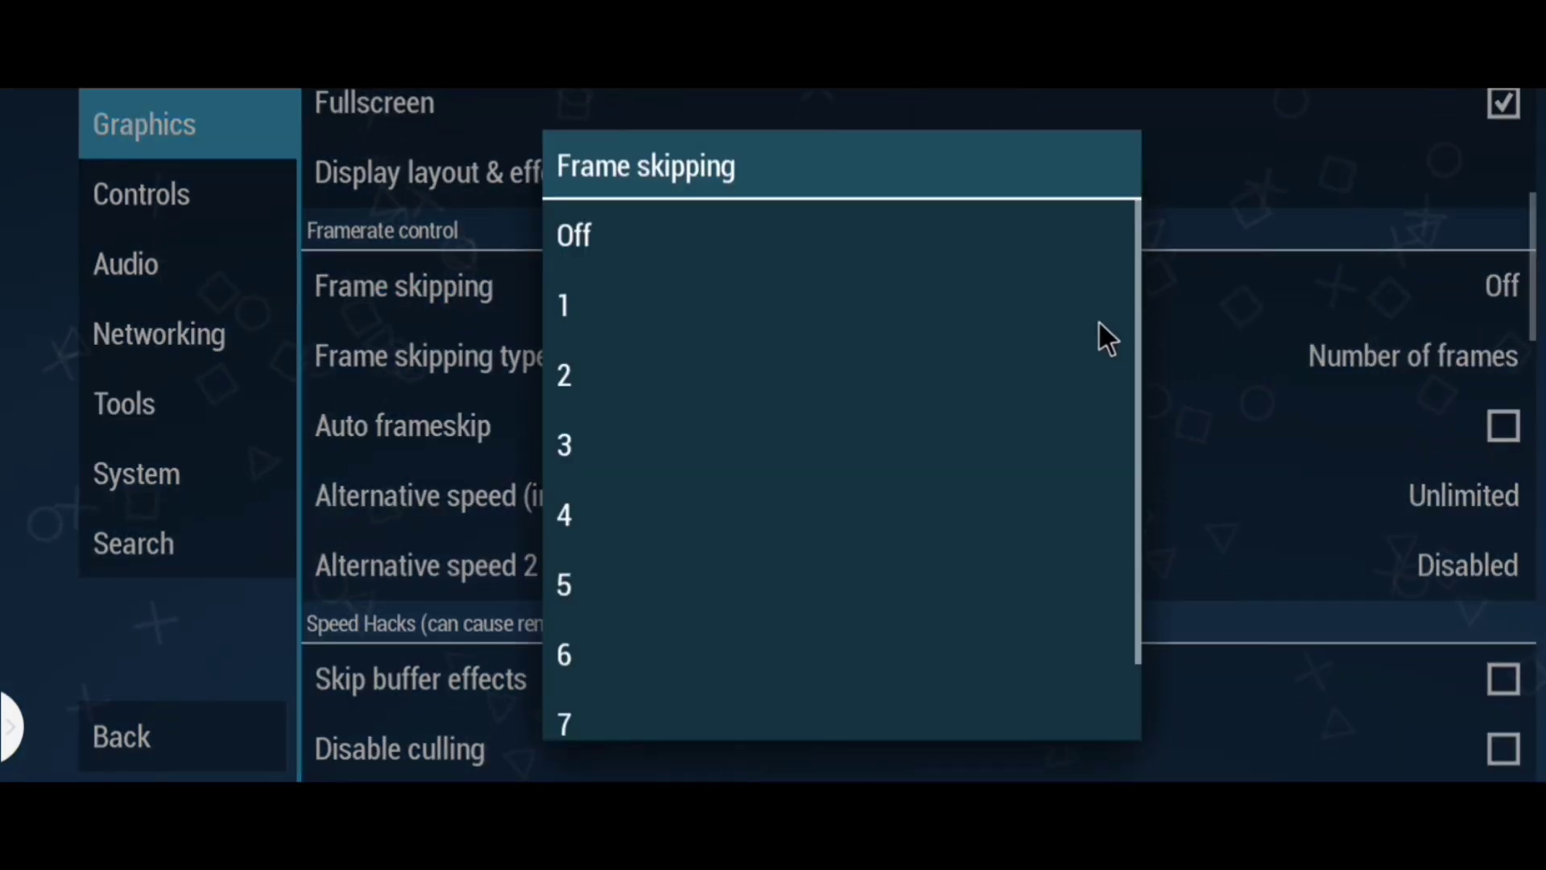
{"action": "left_click", "coordinate": [749, 304]}
{"action": "left_click_drag", "start_coordinate": [1537, 259], "coordinate": [1538, 701]}
{"action": "left_click", "coordinate": [1513, 608]}
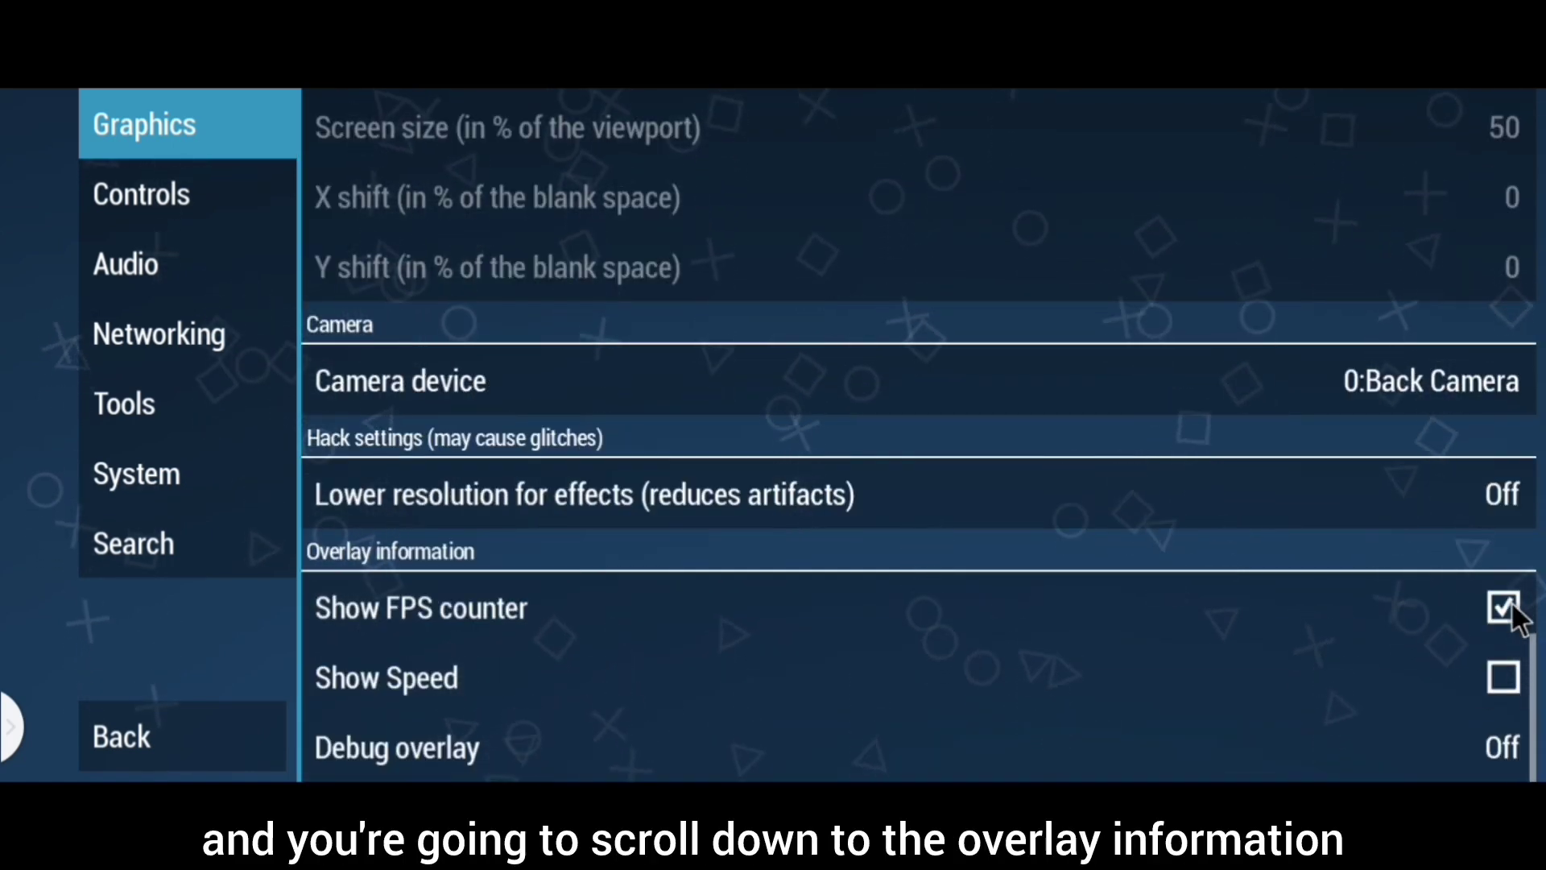
{"action": "left_click", "coordinate": [1492, 675]}
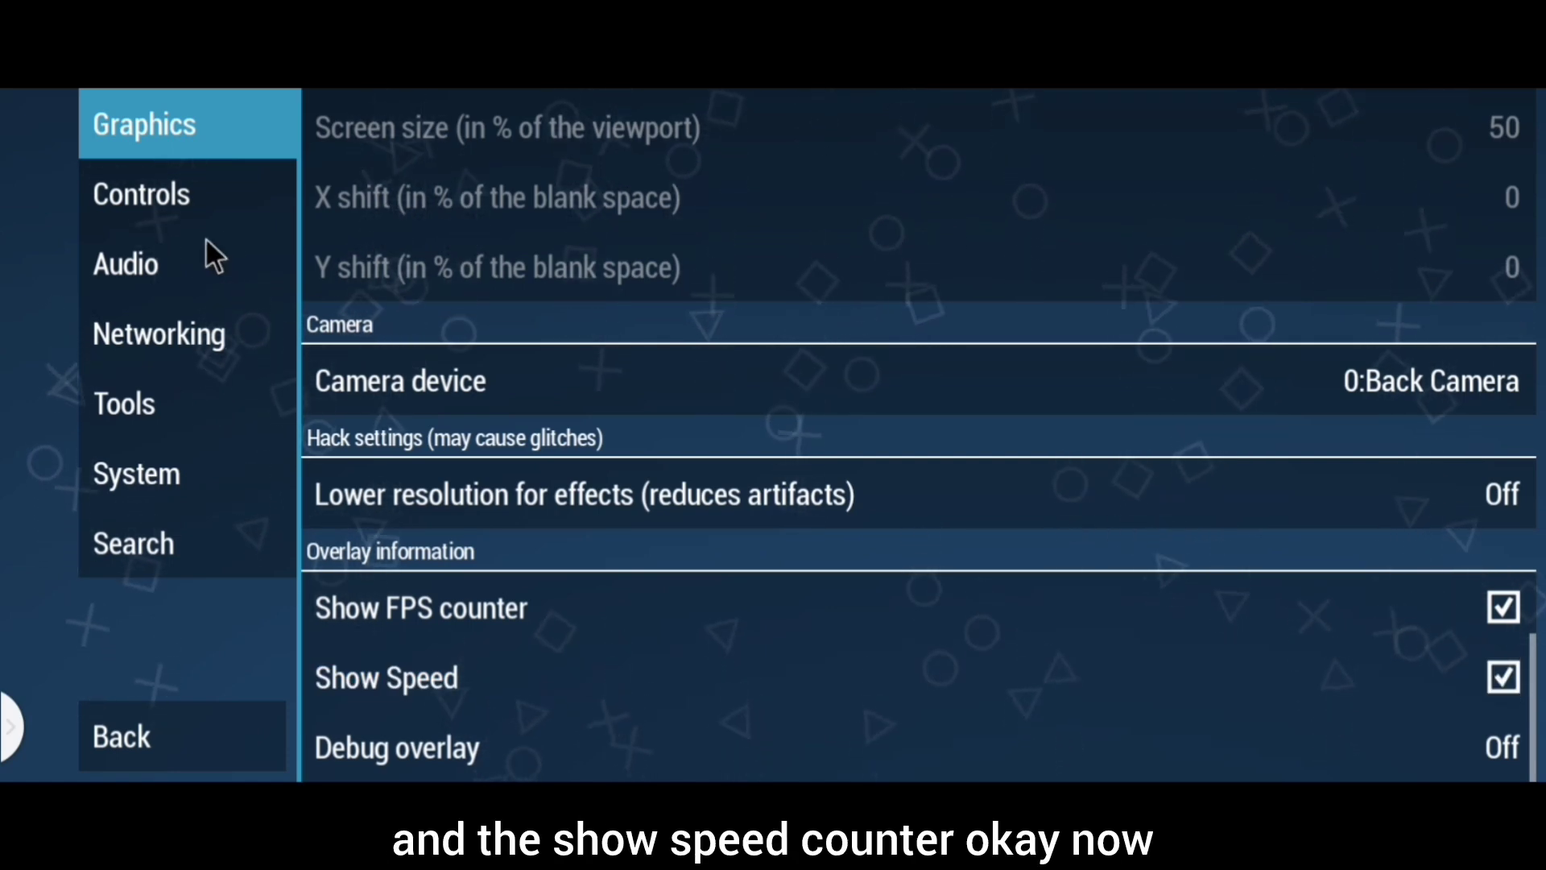
{"action": "left_click", "coordinate": [125, 194]}
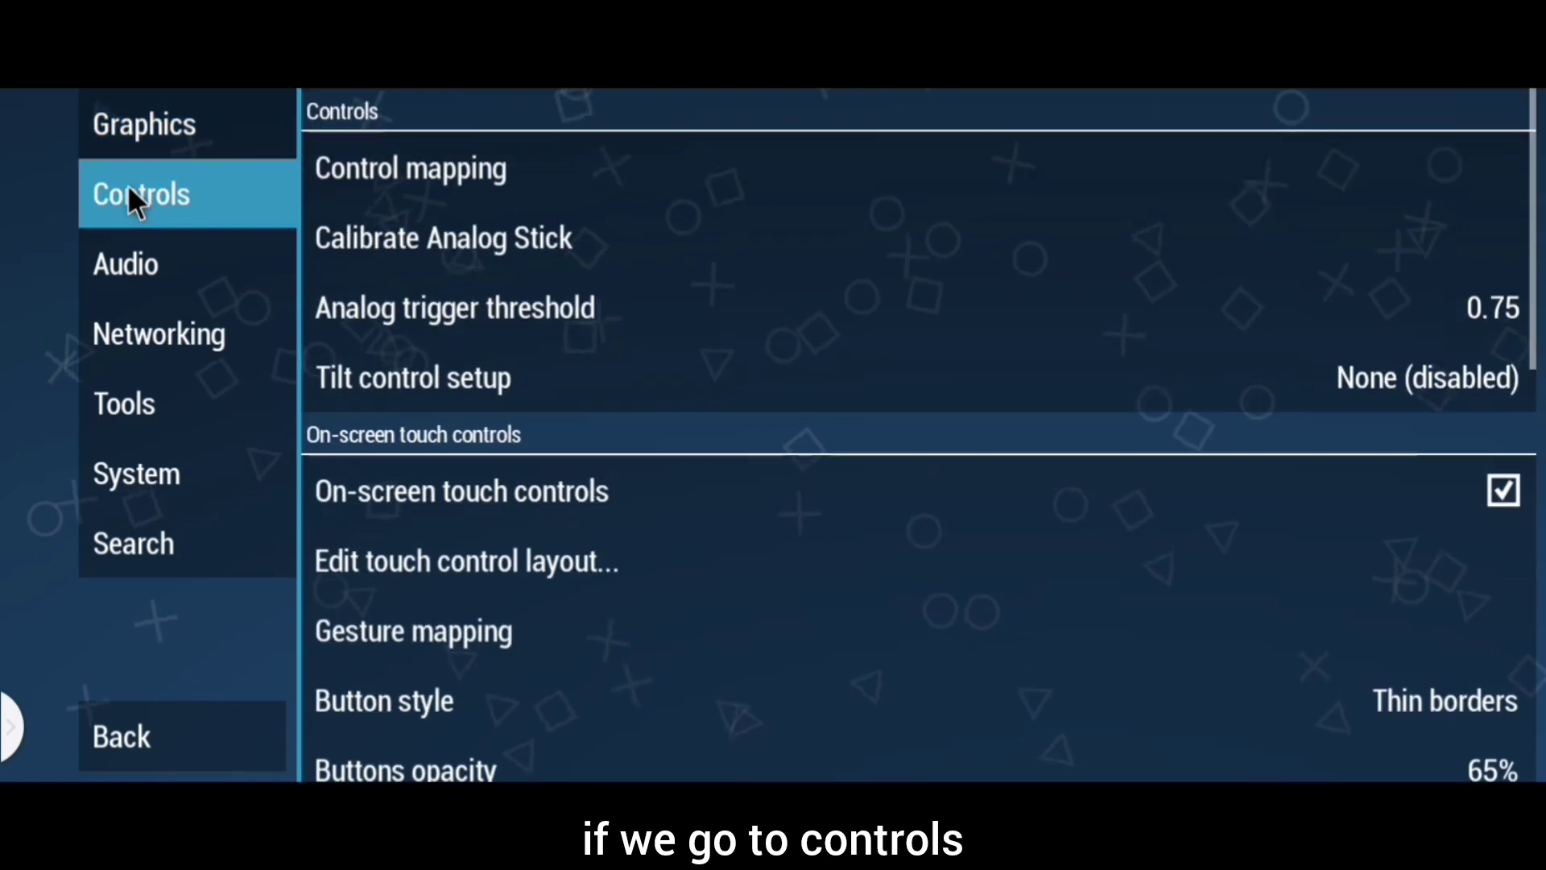
In the touch layout editor, move the R button beside L and resize the analog stick.
{"action": "left_click", "coordinate": [592, 560]}
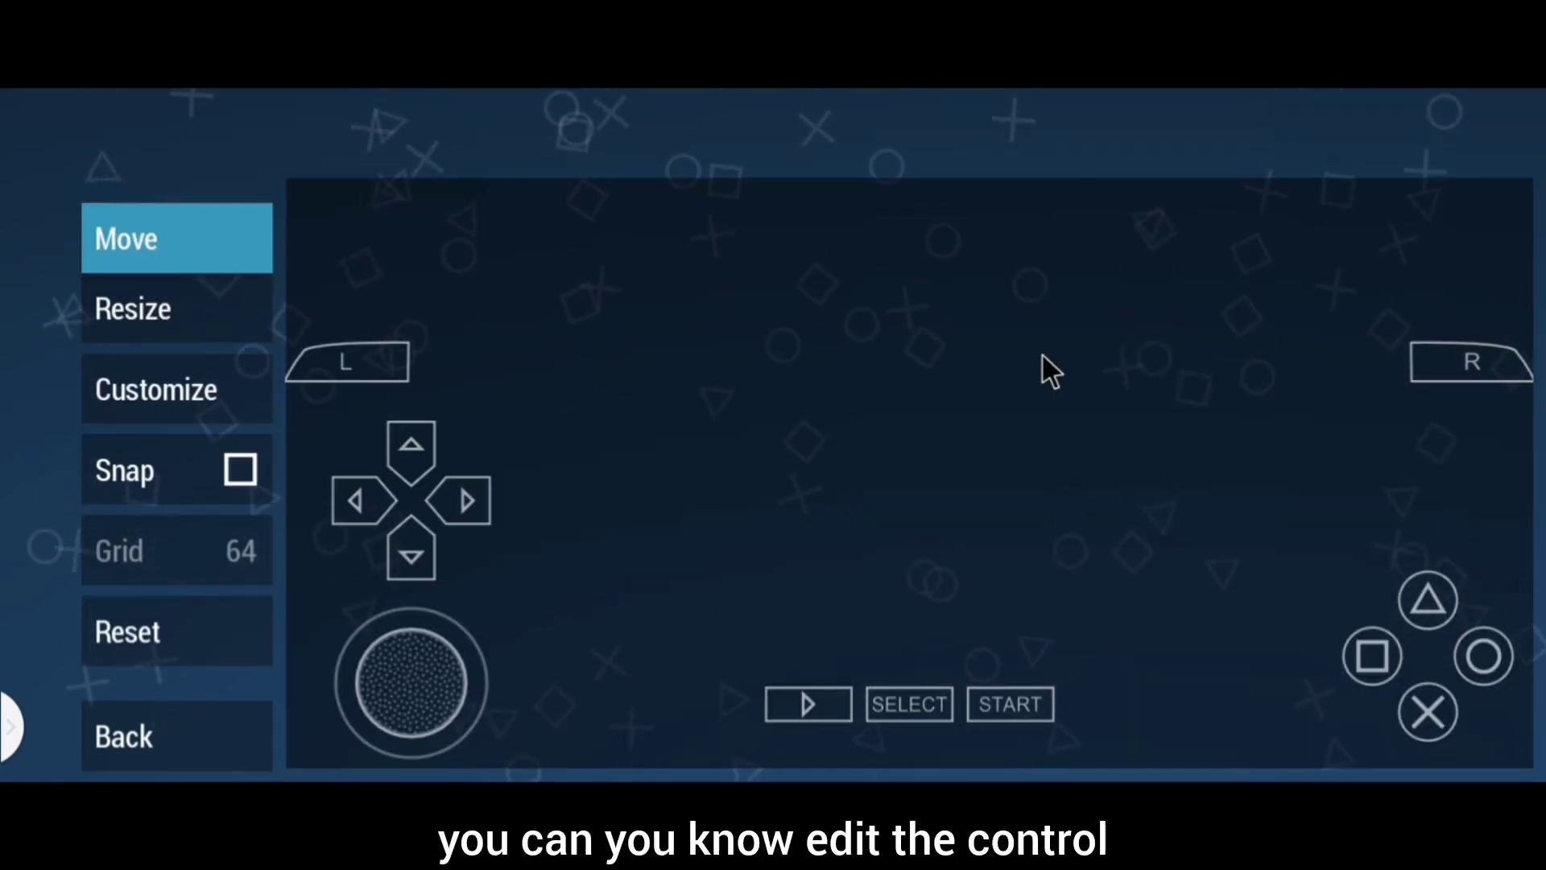
{"action": "left_click_drag", "start_coordinate": [591, 341], "coordinate": [540, 351]}
{"action": "left_click", "coordinate": [209, 311]}
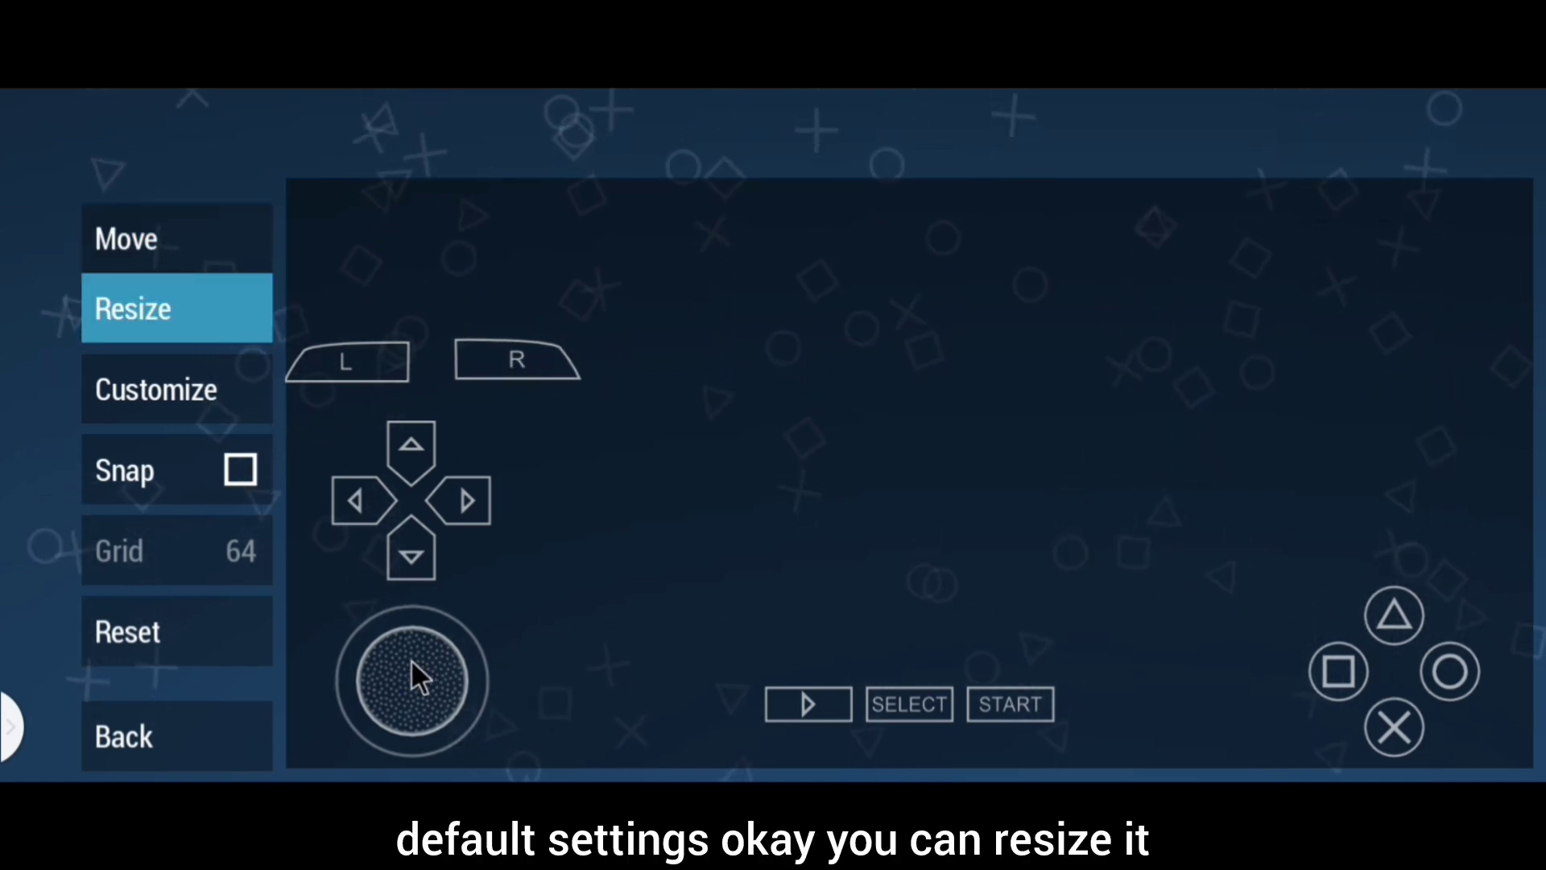
{"action": "left_click_drag", "start_coordinate": [414, 701], "coordinate": [382, 673]}
{"action": "left_click_drag", "start_coordinate": [258, 635], "coordinate": [515, 679]}
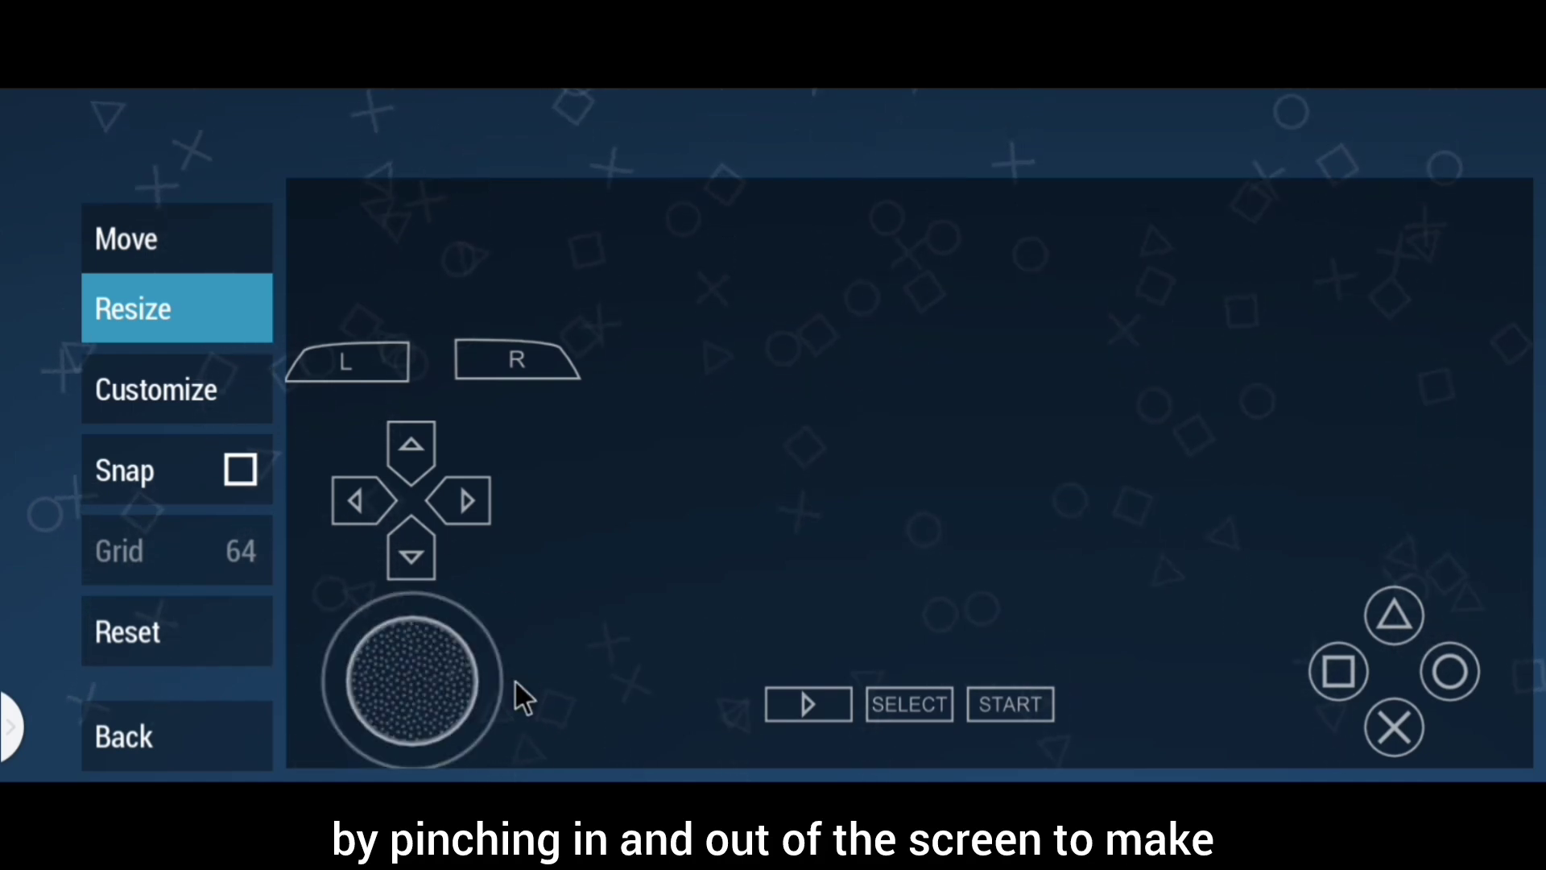
{"action": "left_click", "coordinate": [178, 238]}
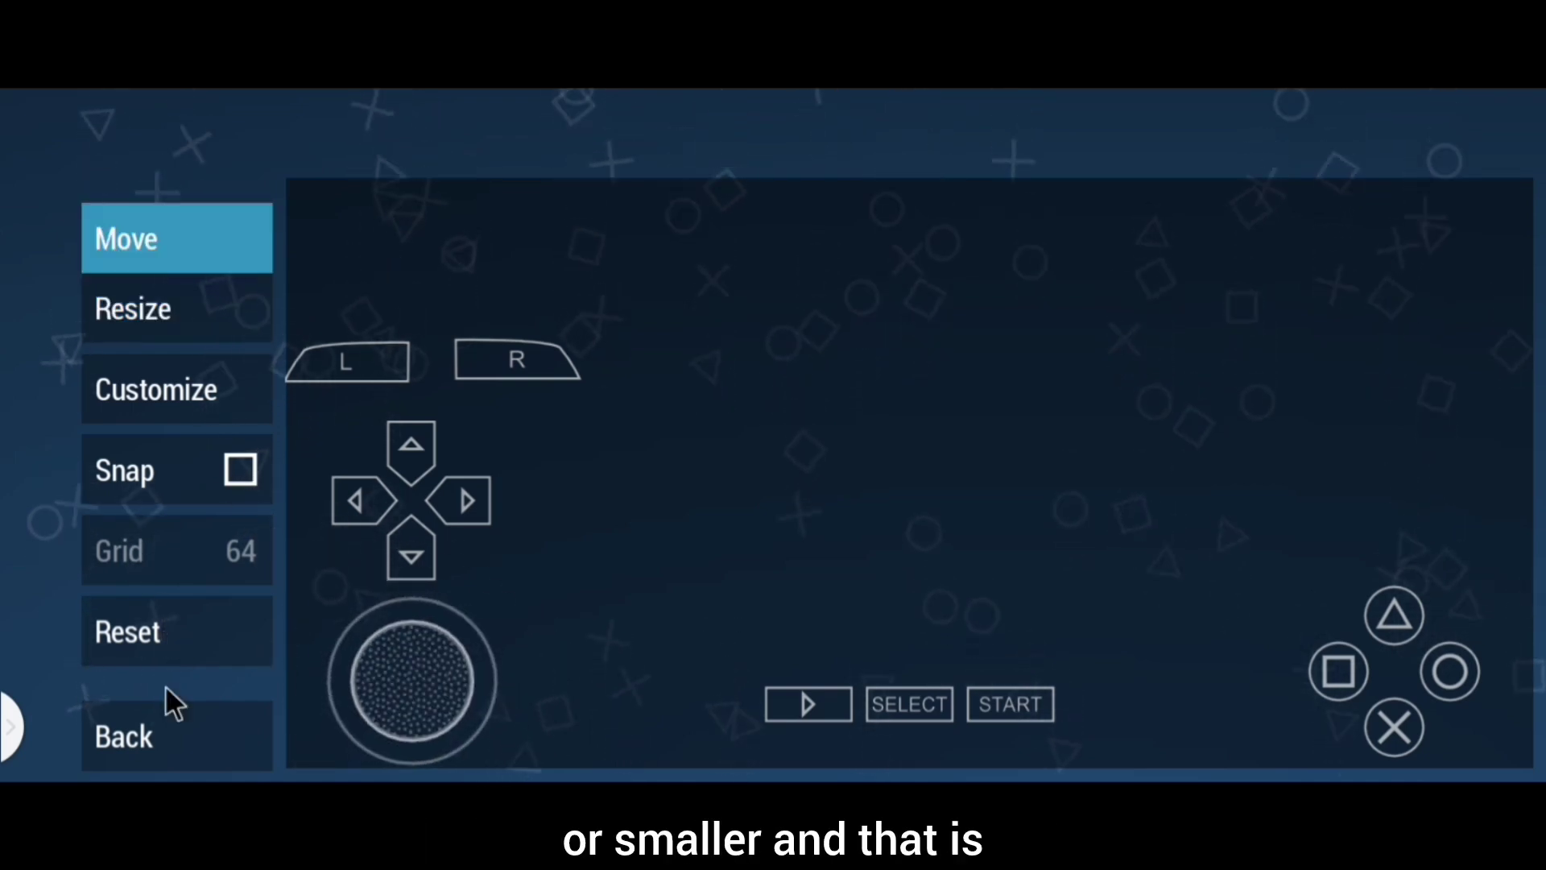
{"action": "left_click", "coordinate": [151, 735]}
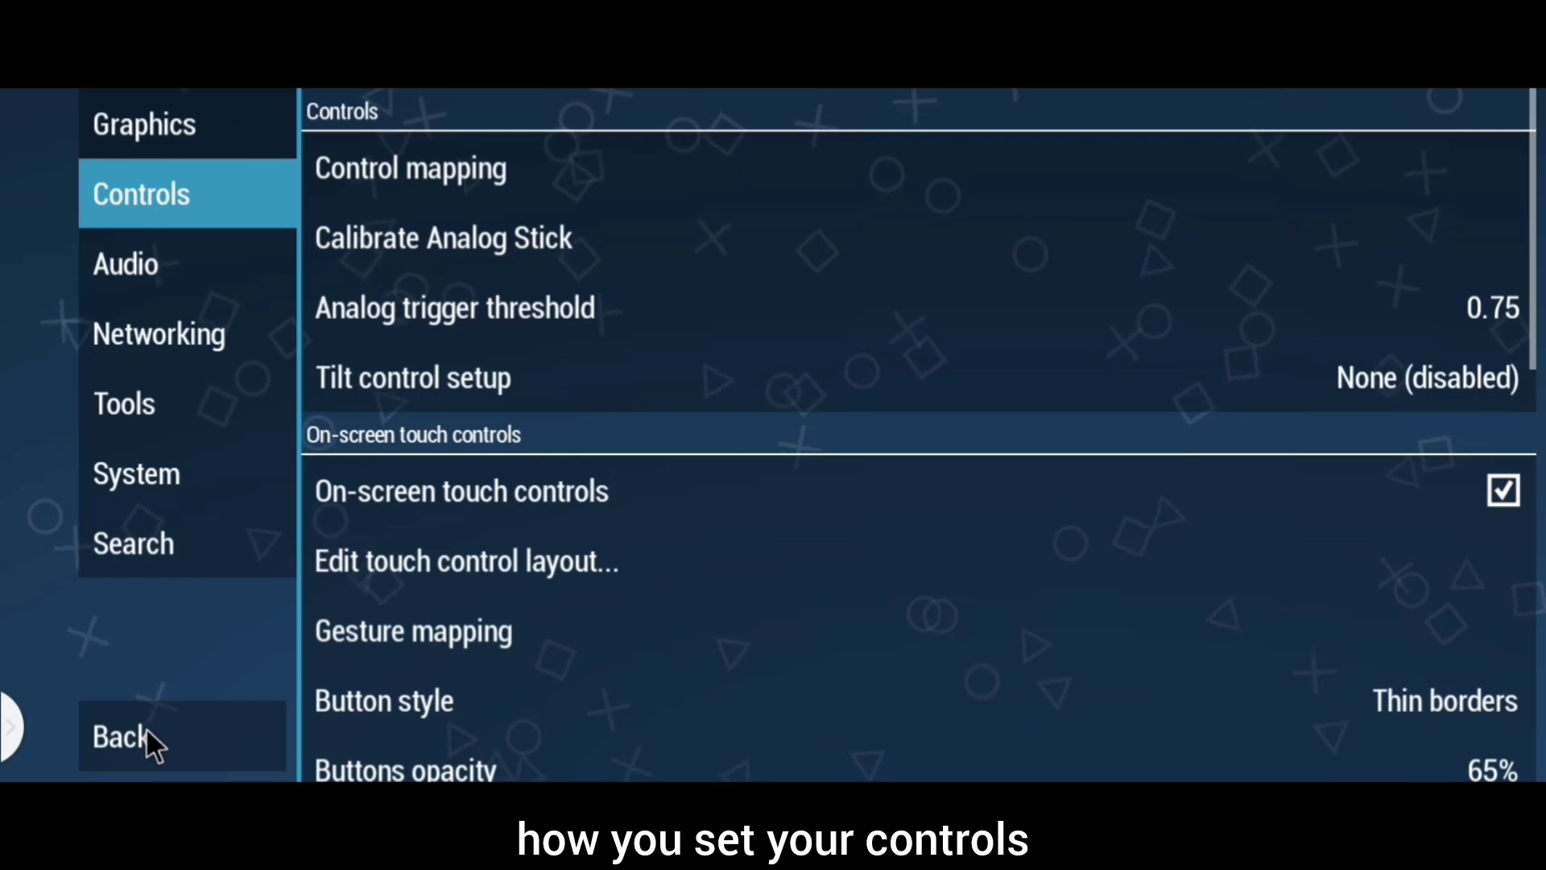